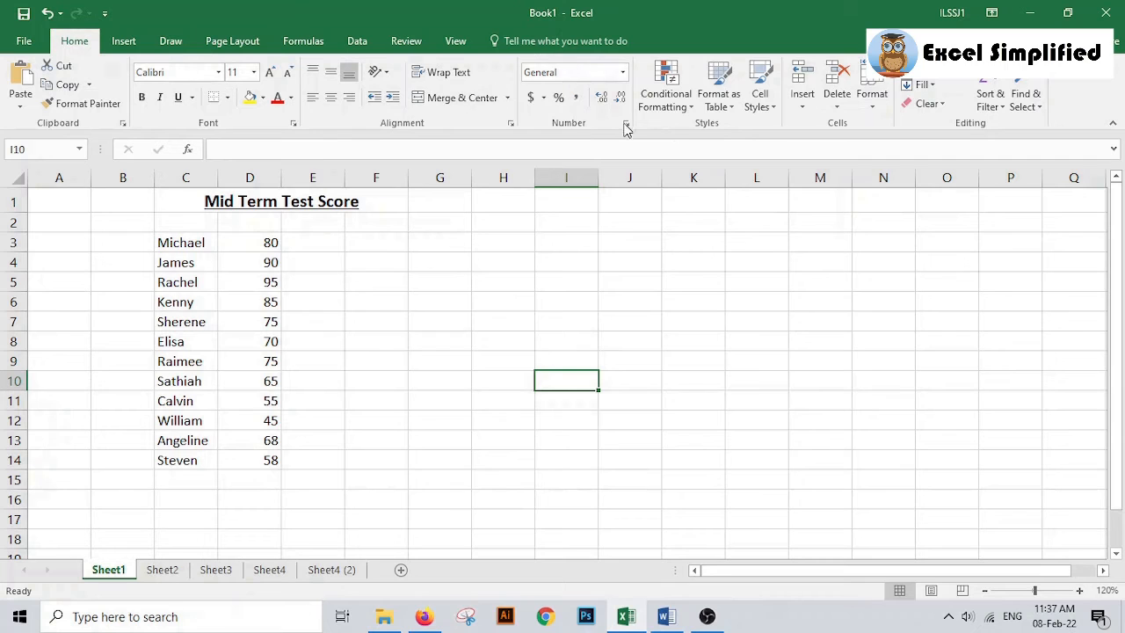
{"action": "left_click", "coordinate": [691, 106]}
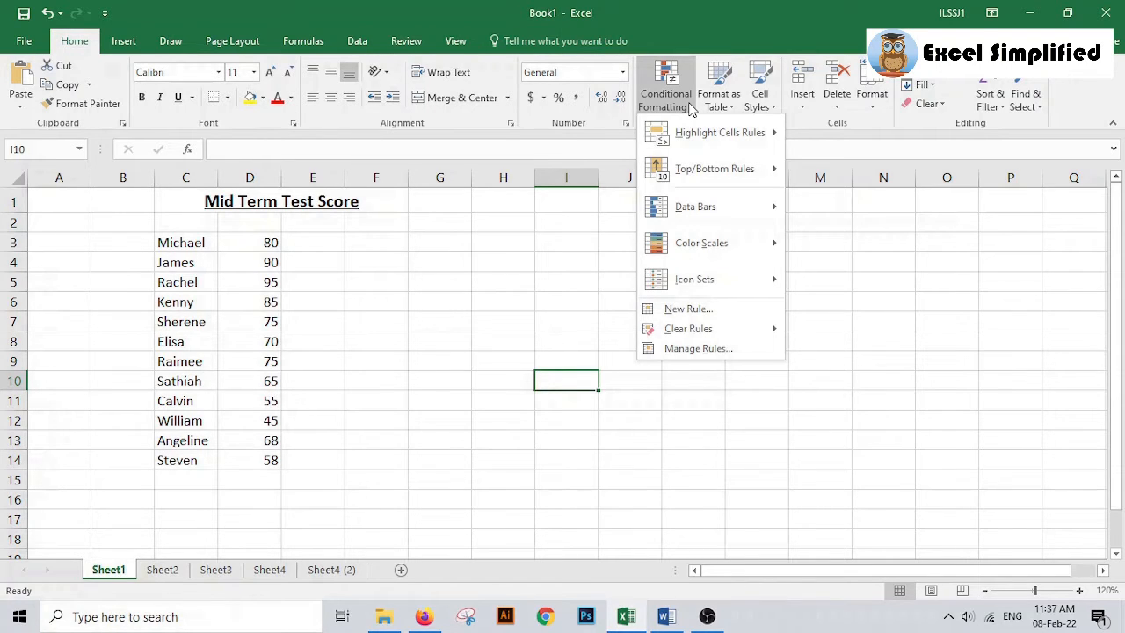
{"action": "mouse_move", "coordinate": [703, 144]}
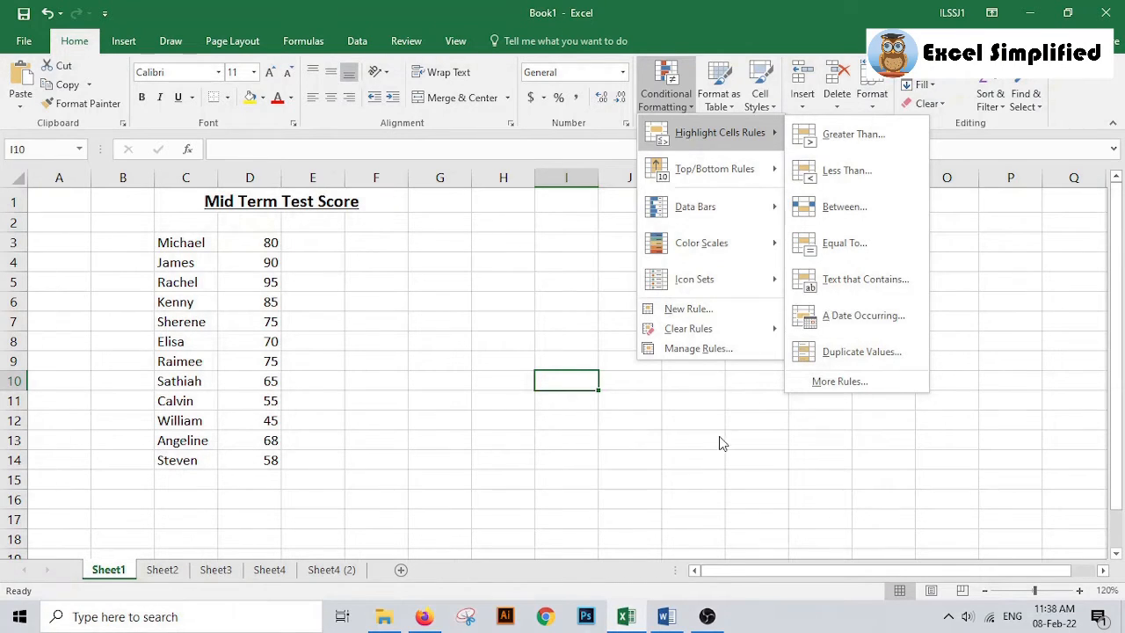
{"action": "left_click", "coordinate": [680, 472]}
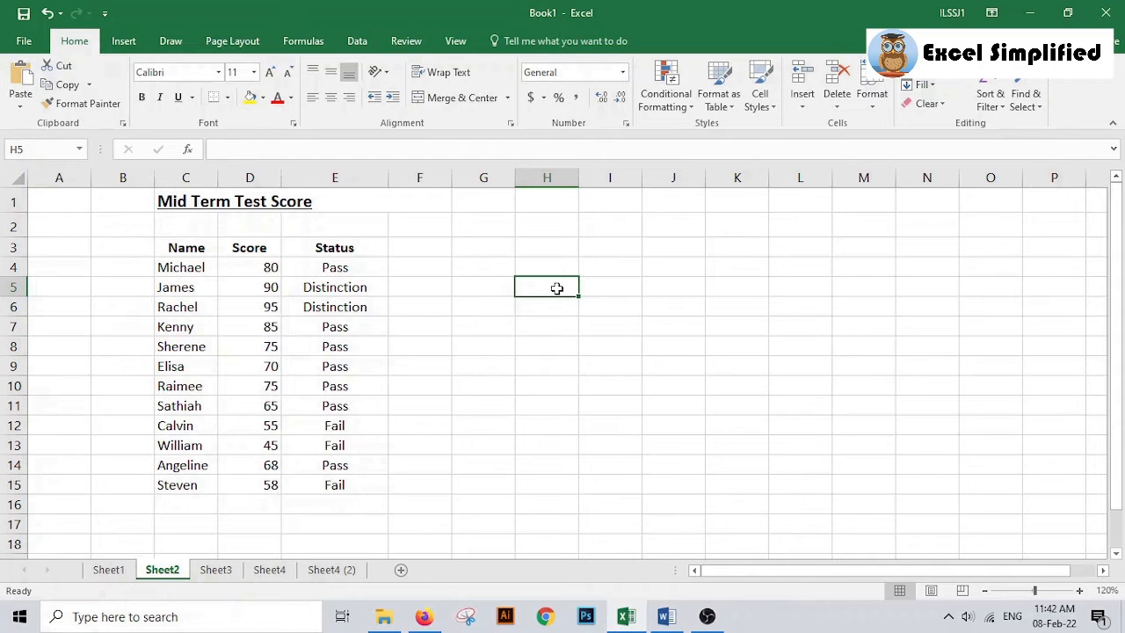
Start a Greater Than 70 highlight rule on the scores in D4:D15, using a custom format.
{"action": "left_click_drag", "start_coordinate": [251, 271], "coordinate": [259, 488]}
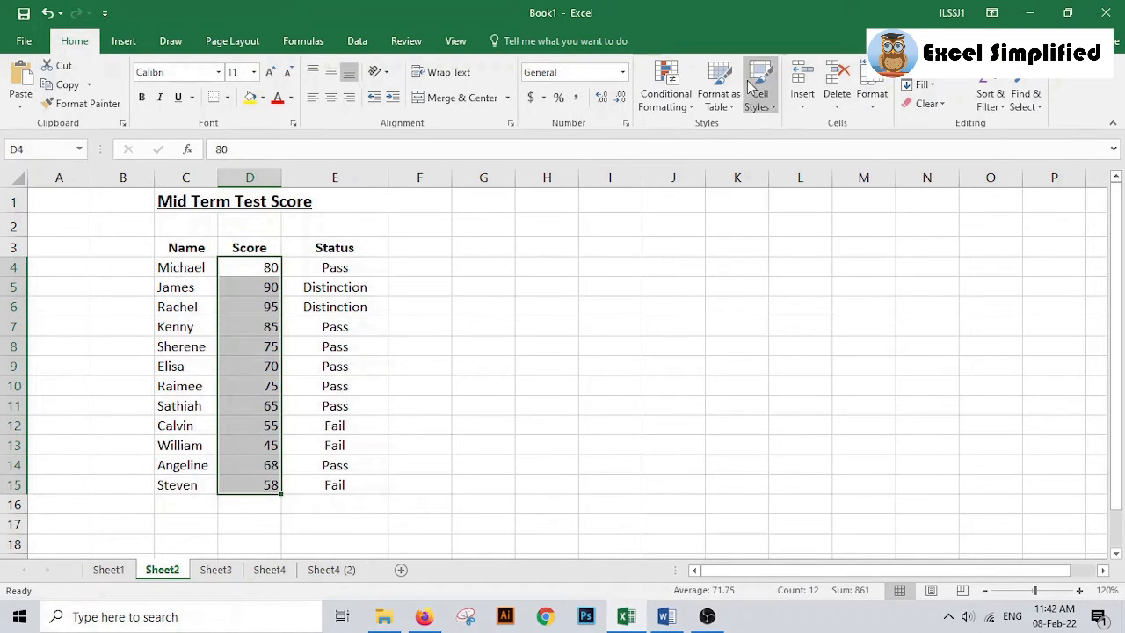
{"action": "left_click", "coordinate": [690, 107]}
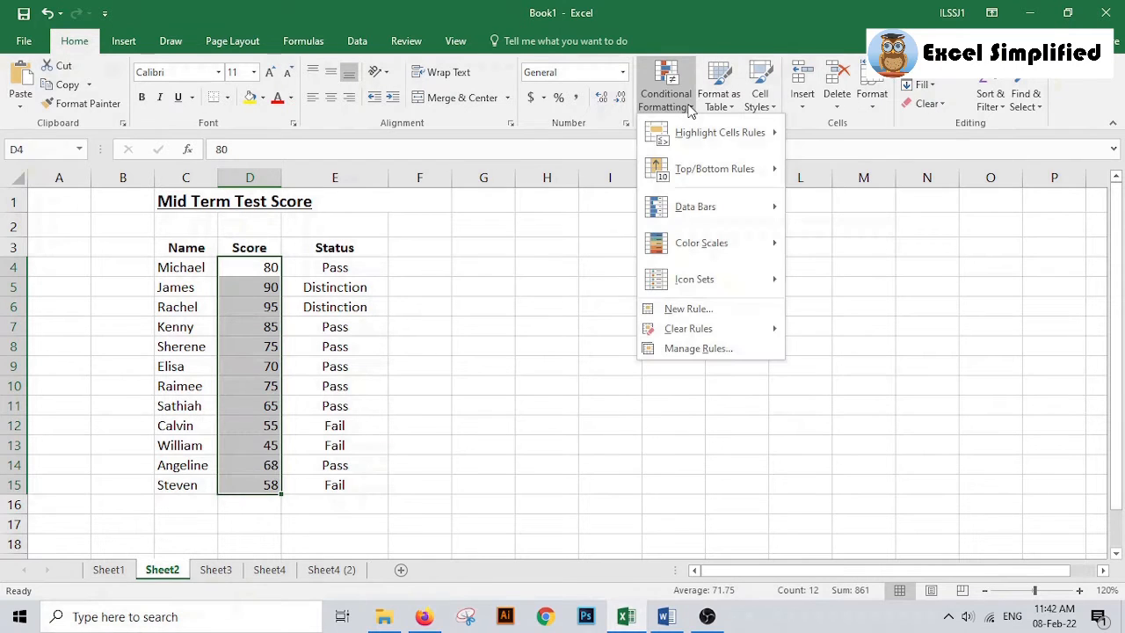
{"action": "mouse_move", "coordinate": [691, 138]}
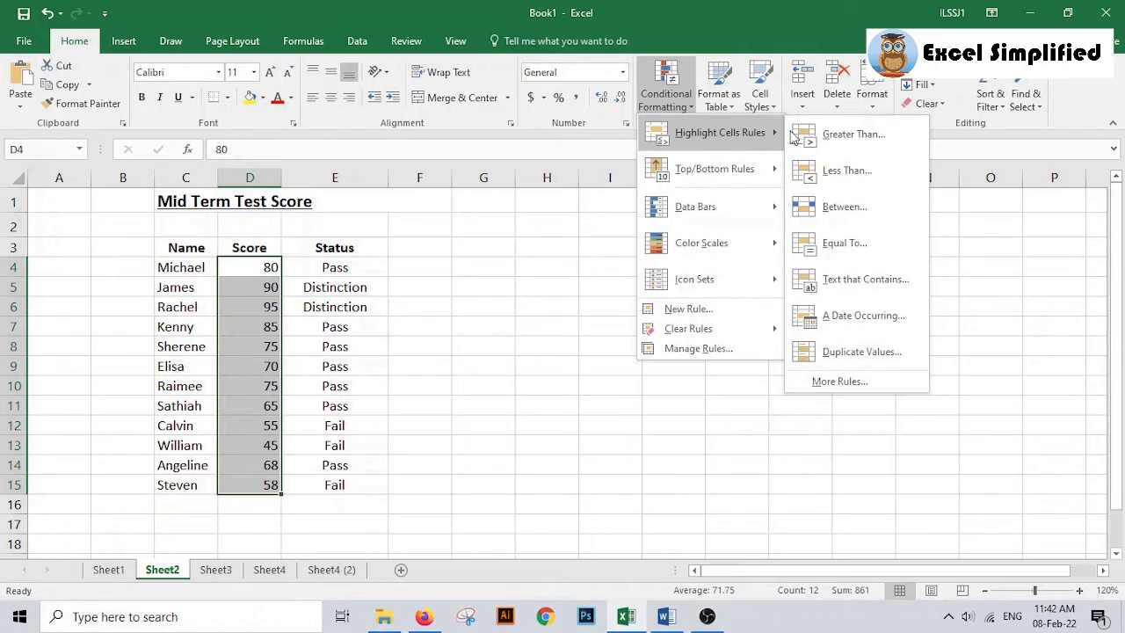
{"action": "left_click", "coordinate": [867, 136]}
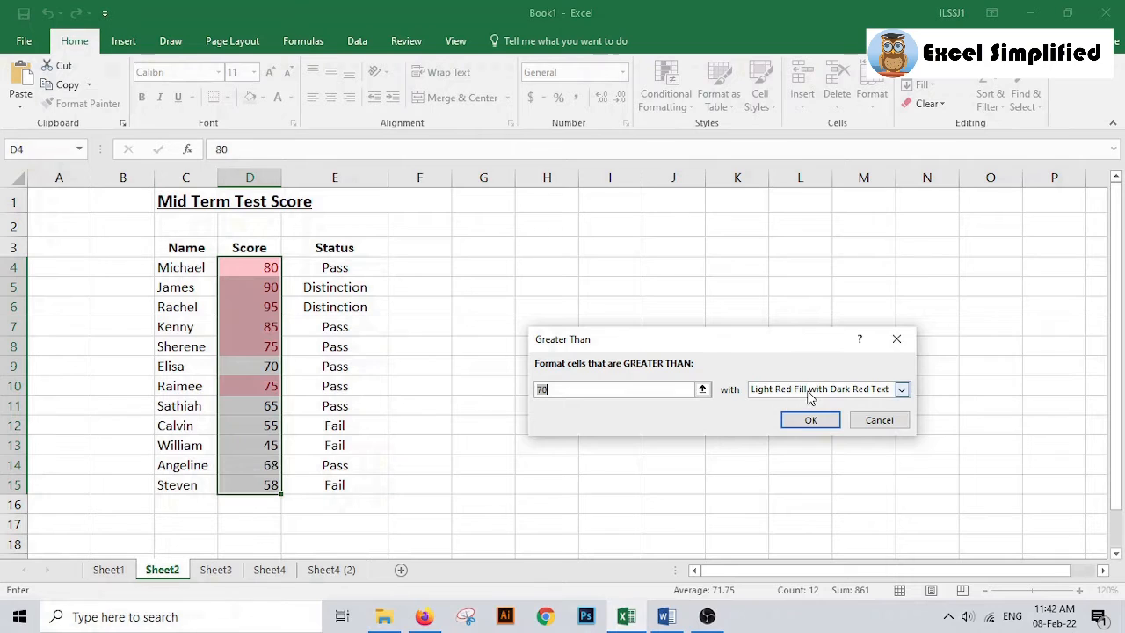
{"action": "left_click", "coordinate": [902, 390]}
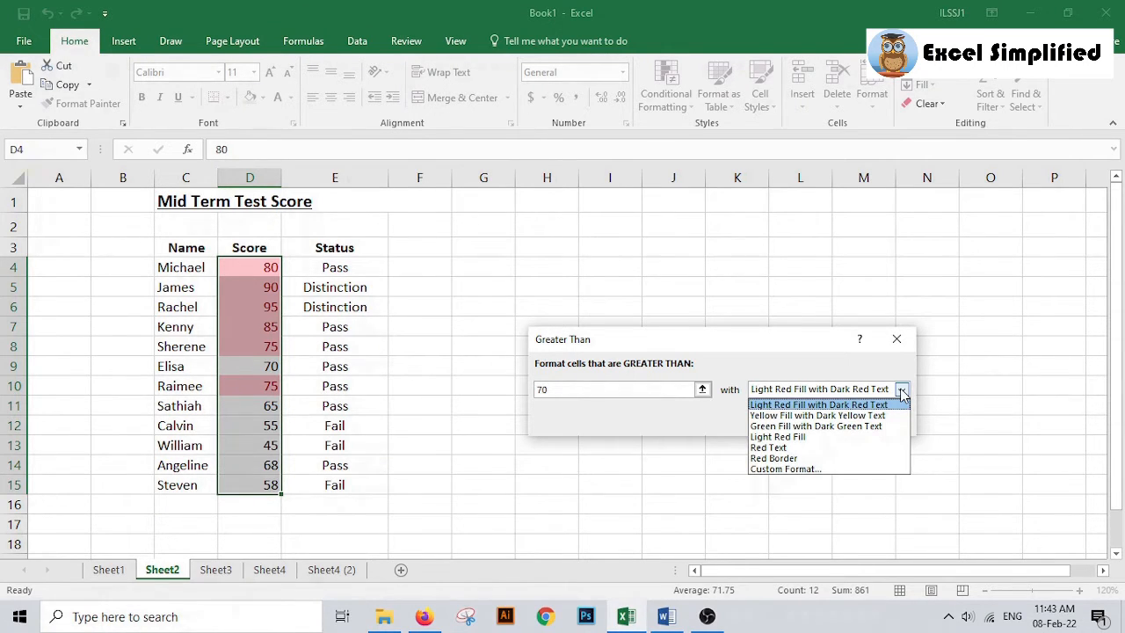
{"action": "left_click", "coordinate": [796, 470]}
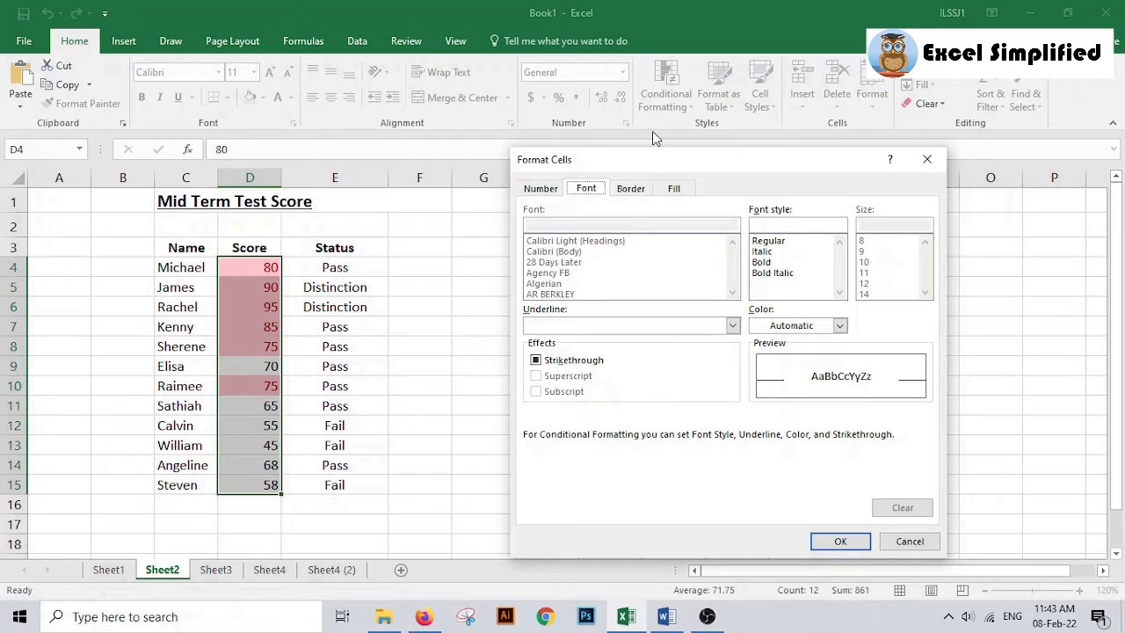
Set the rule's custom format to bold white text on a blue fill and apply the rule.
{"action": "left_click", "coordinate": [762, 262]}
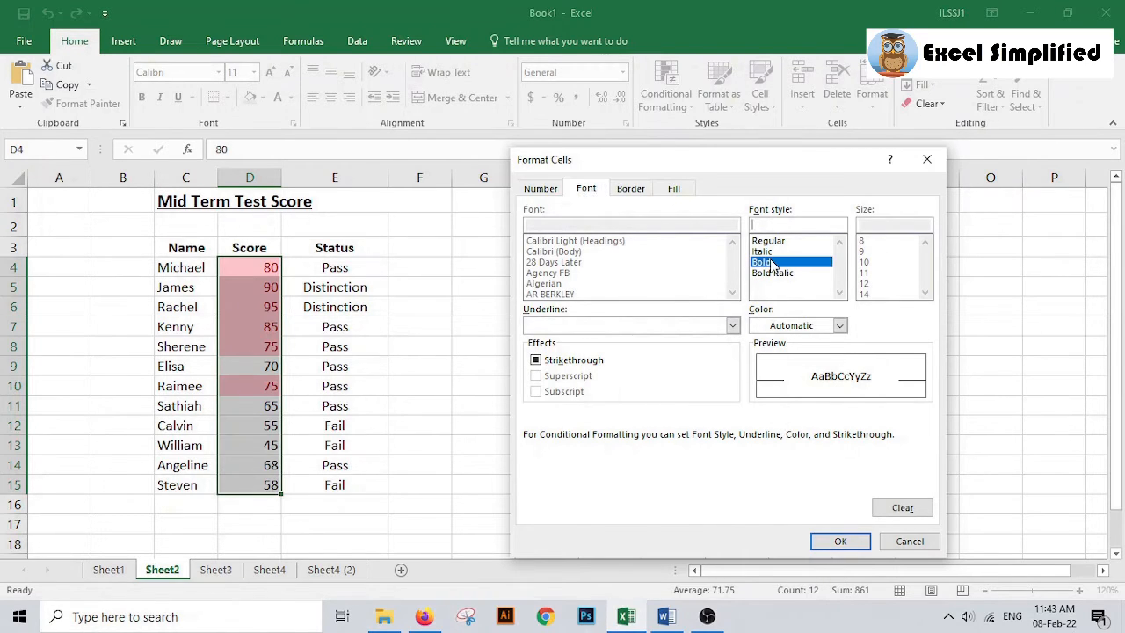
{"action": "left_click", "coordinate": [839, 326]}
{"action": "left_click", "coordinate": [760, 381]}
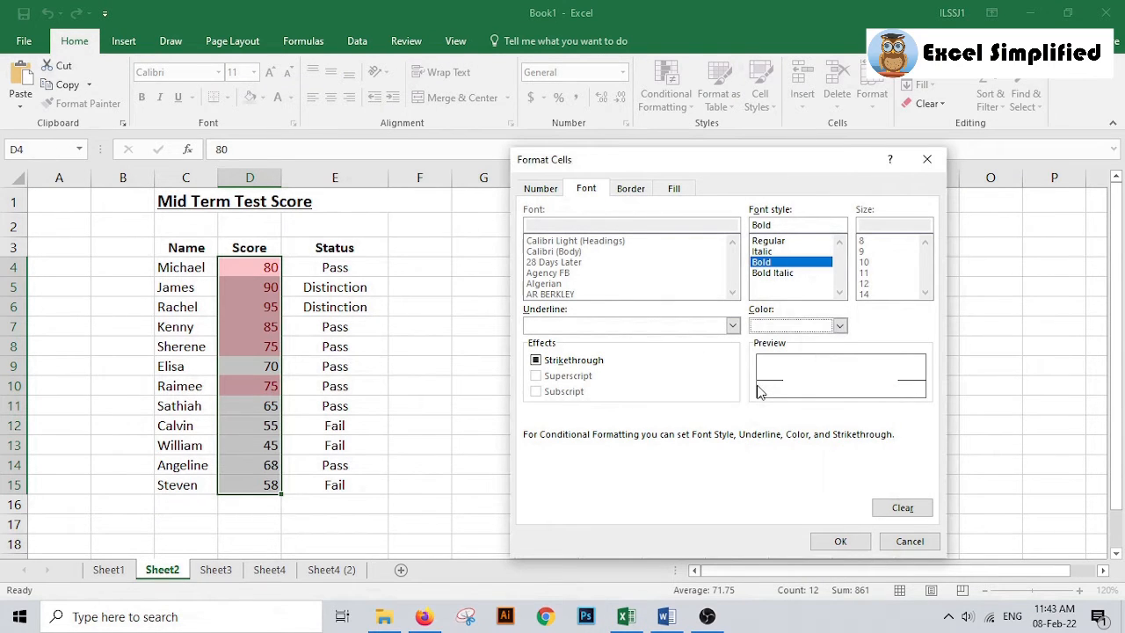
{"action": "left_click", "coordinate": [675, 189]}
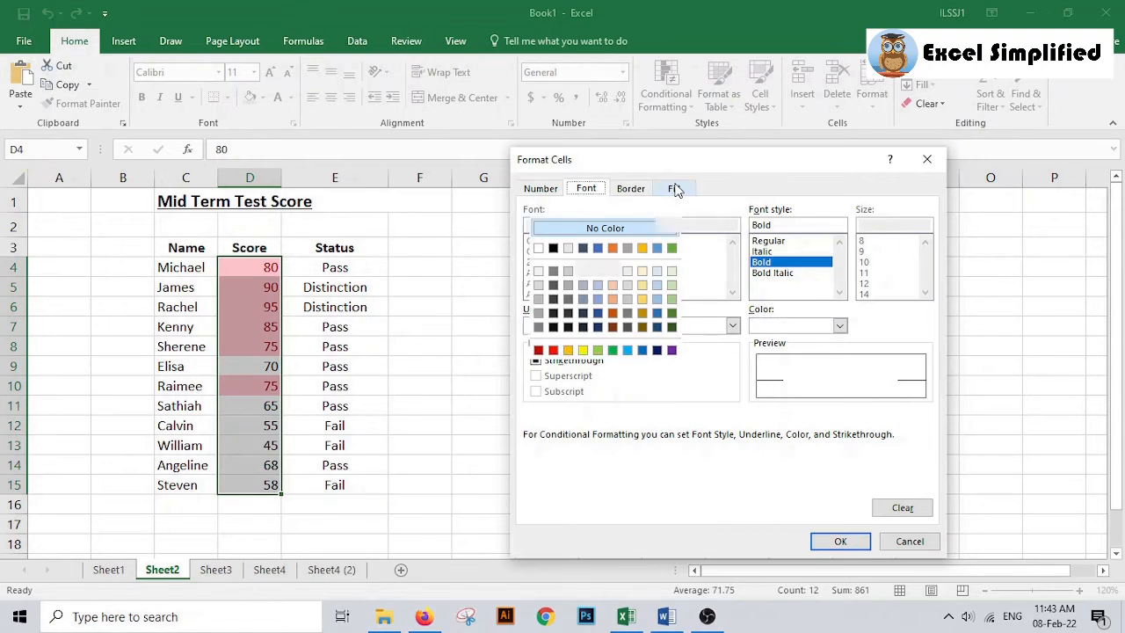
{"action": "left_click", "coordinate": [642, 349]}
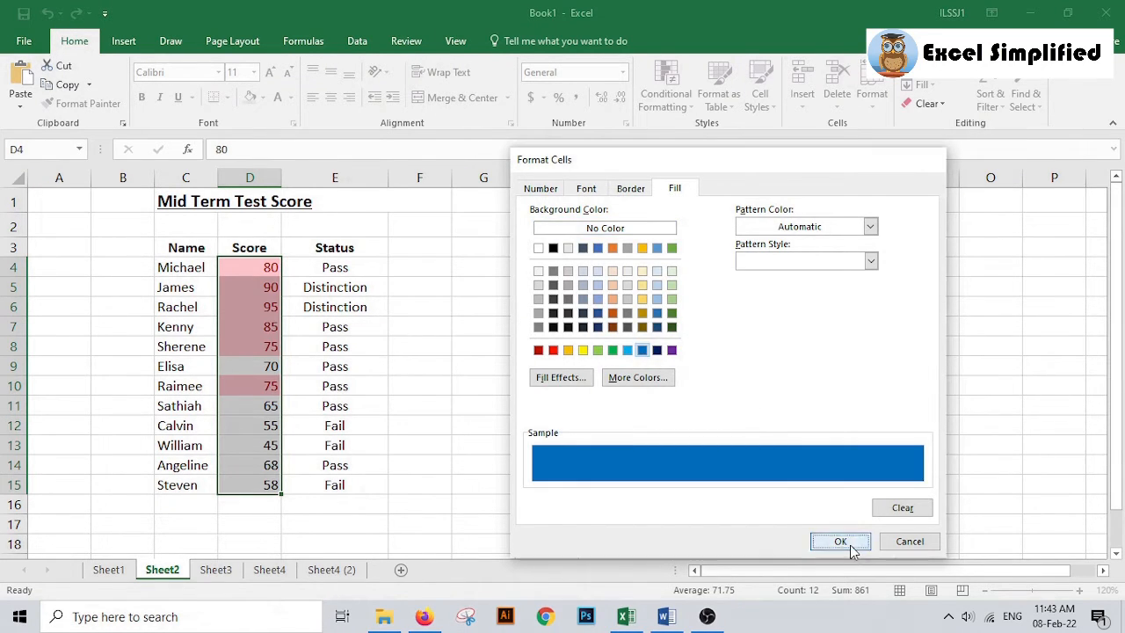
{"action": "left_click", "coordinate": [840, 542]}
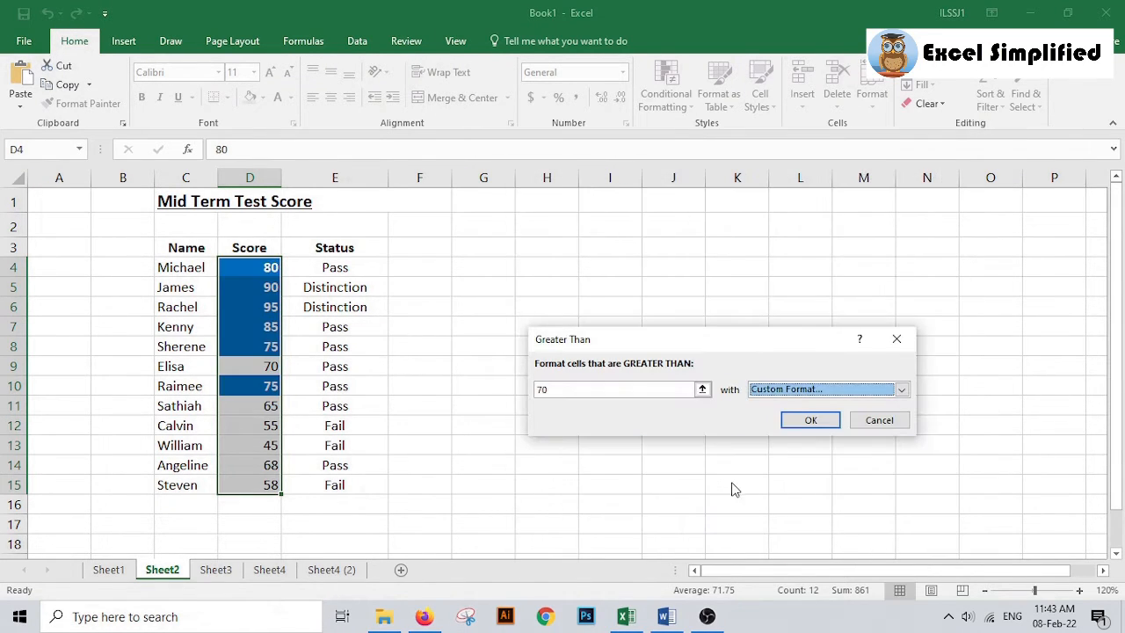
{"action": "left_click", "coordinate": [792, 423]}
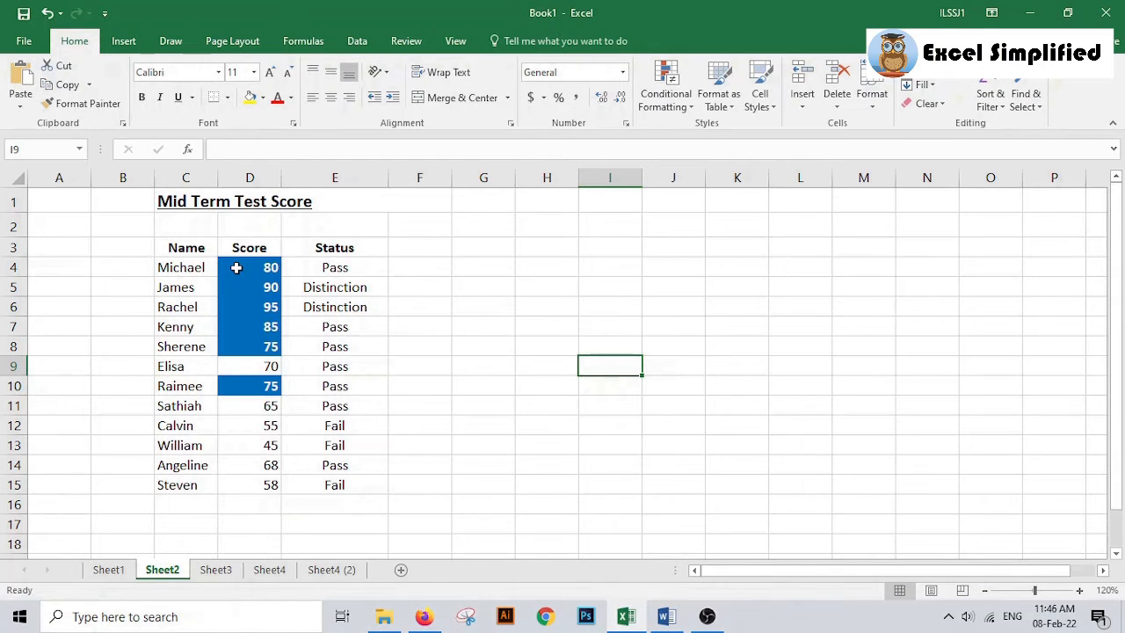
Highlight scores in D4:D15 between 70 and 90 with Light Red Fill with Dark Red Text.
{"action": "left_click_drag", "start_coordinate": [231, 268], "coordinate": [267, 491]}
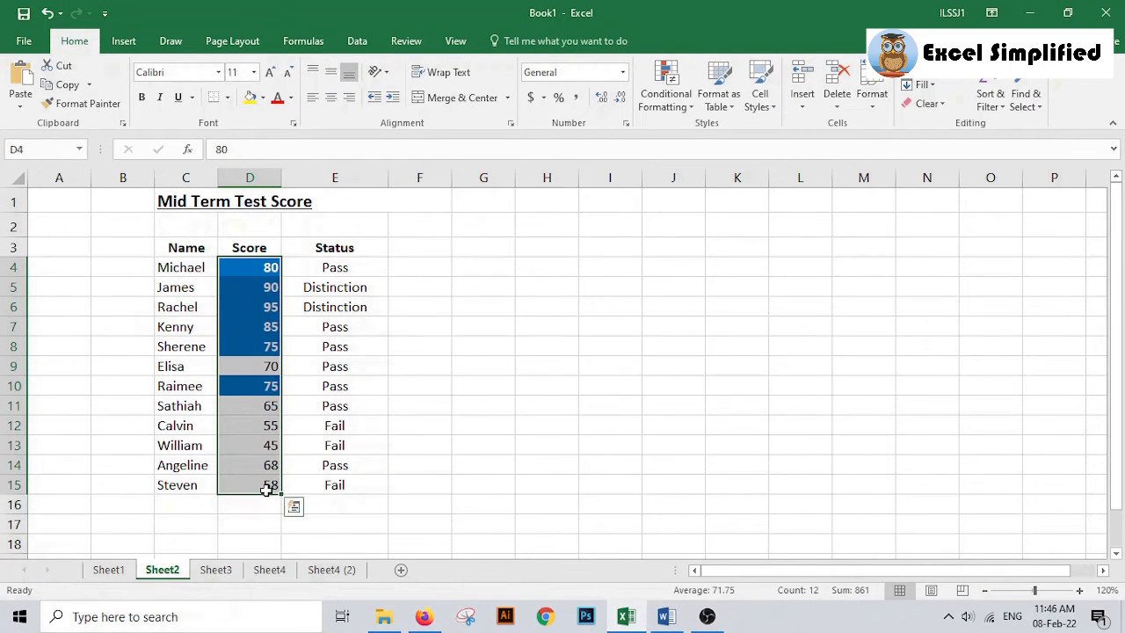
{"action": "left_click", "coordinate": [686, 111]}
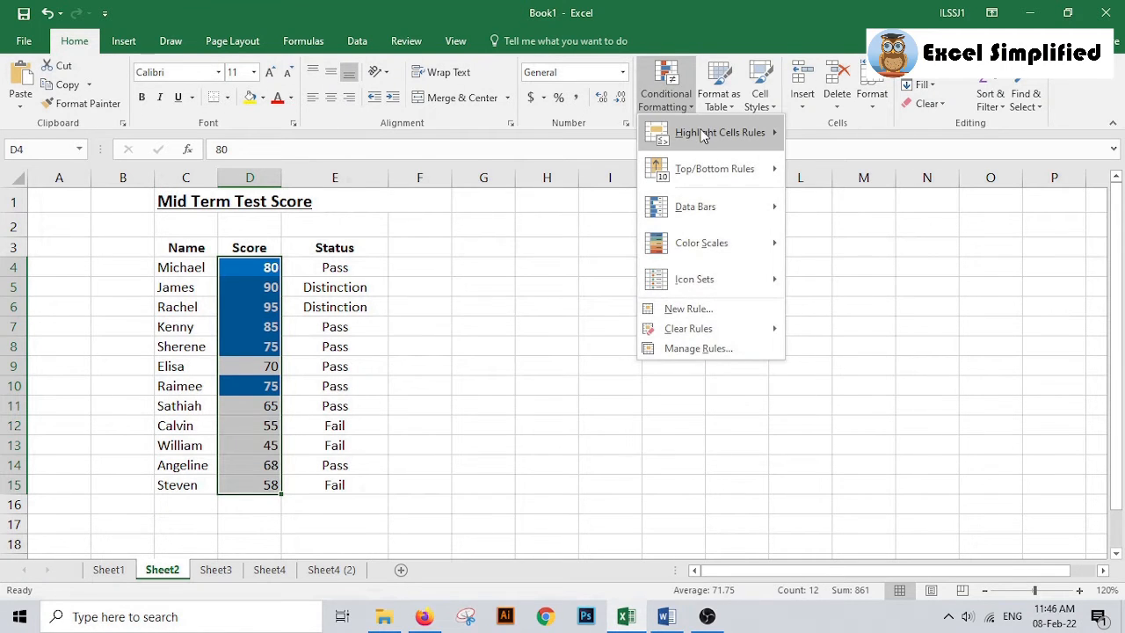
{"action": "mouse_move", "coordinate": [703, 135]}
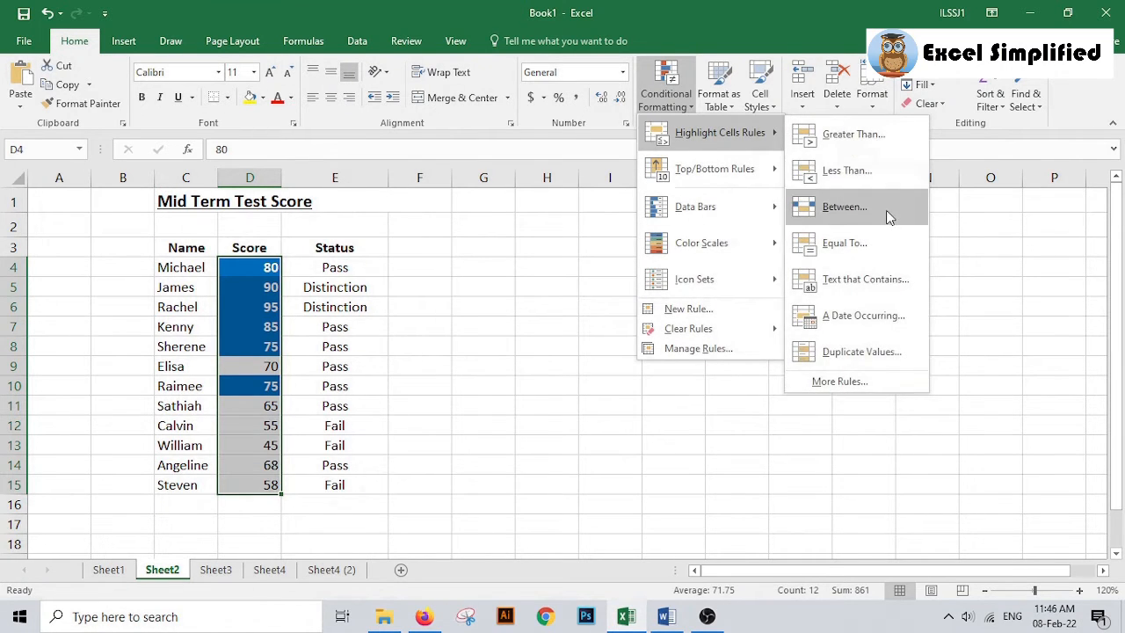
{"action": "left_click", "coordinate": [843, 208]}
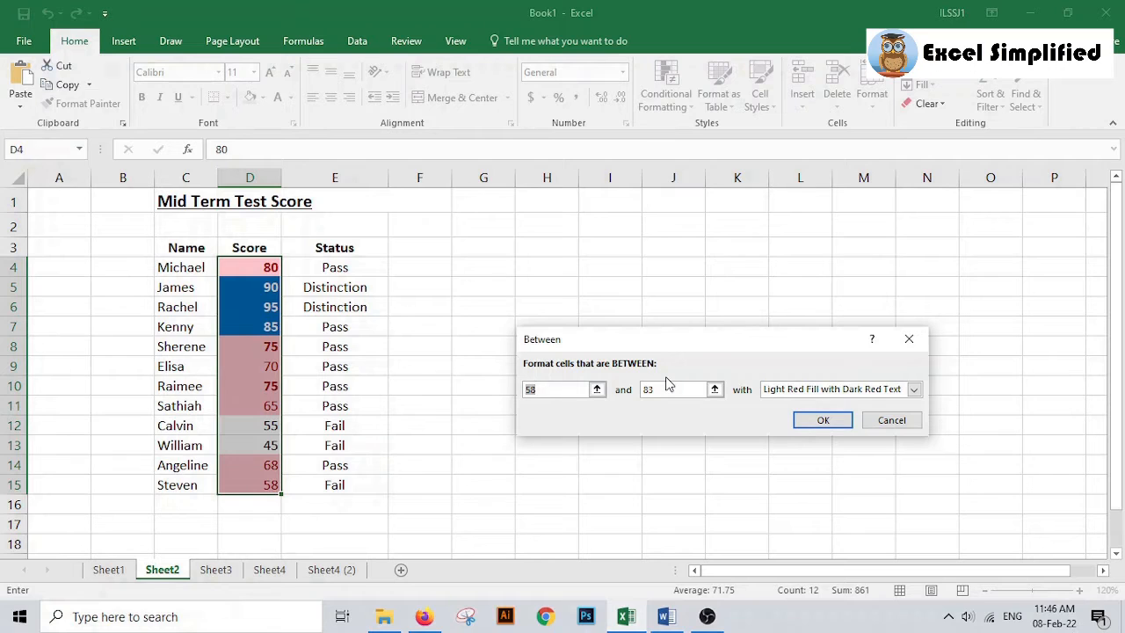
{"action": "type", "text": "70"}
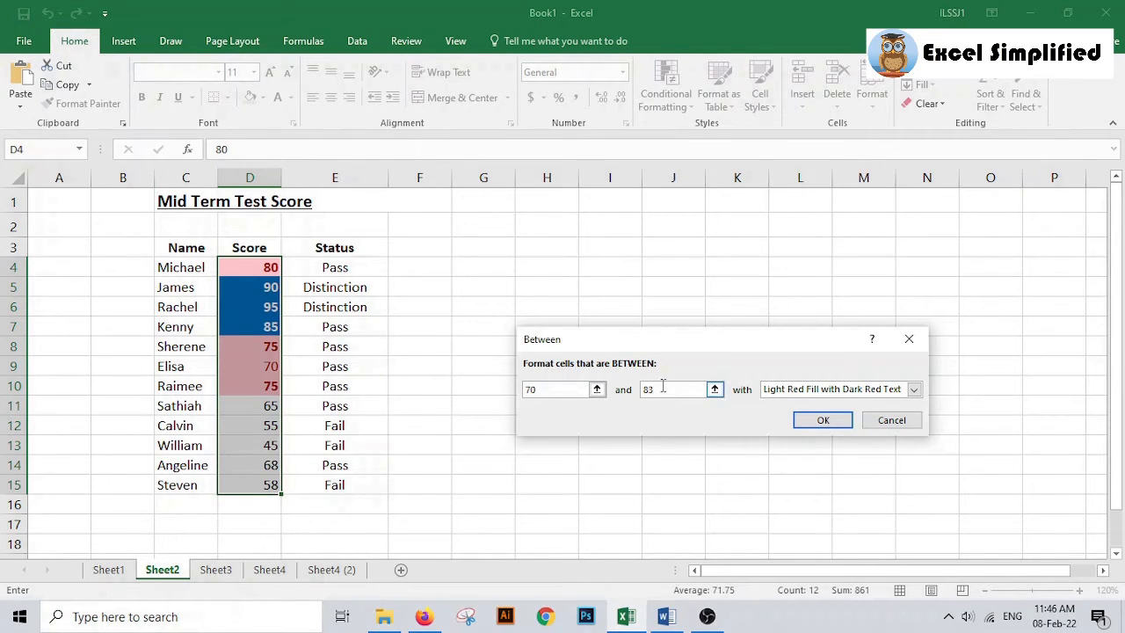
{"action": "key", "text": "BackSpace"}
{"action": "key", "text": "BackSpace"}
{"action": "type", "text": "90"}
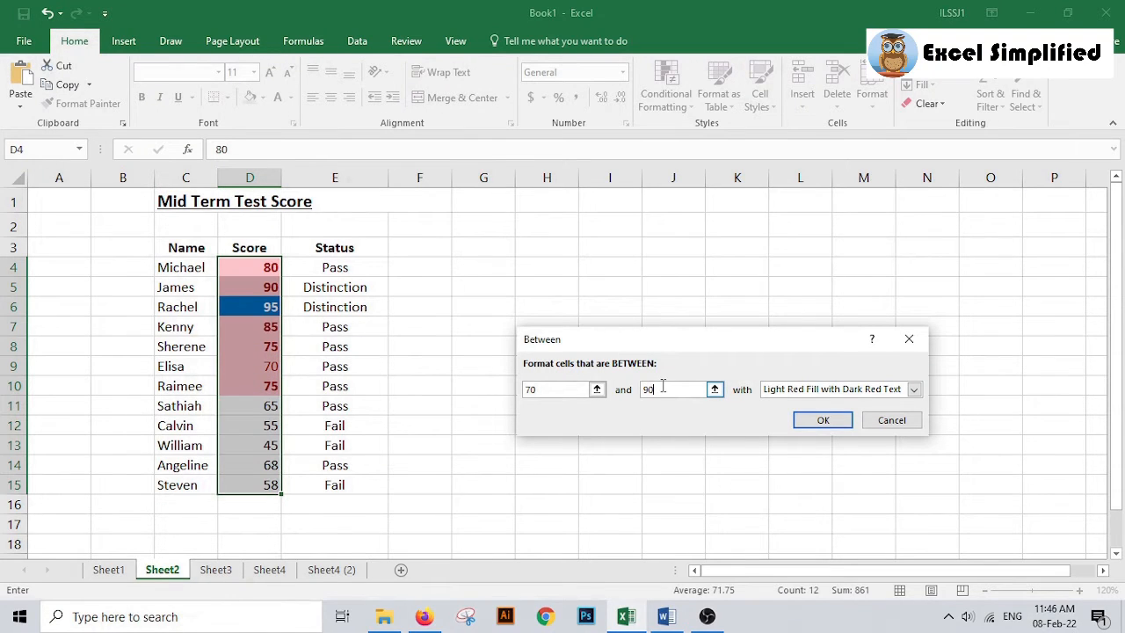
{"action": "left_click", "coordinate": [831, 422]}
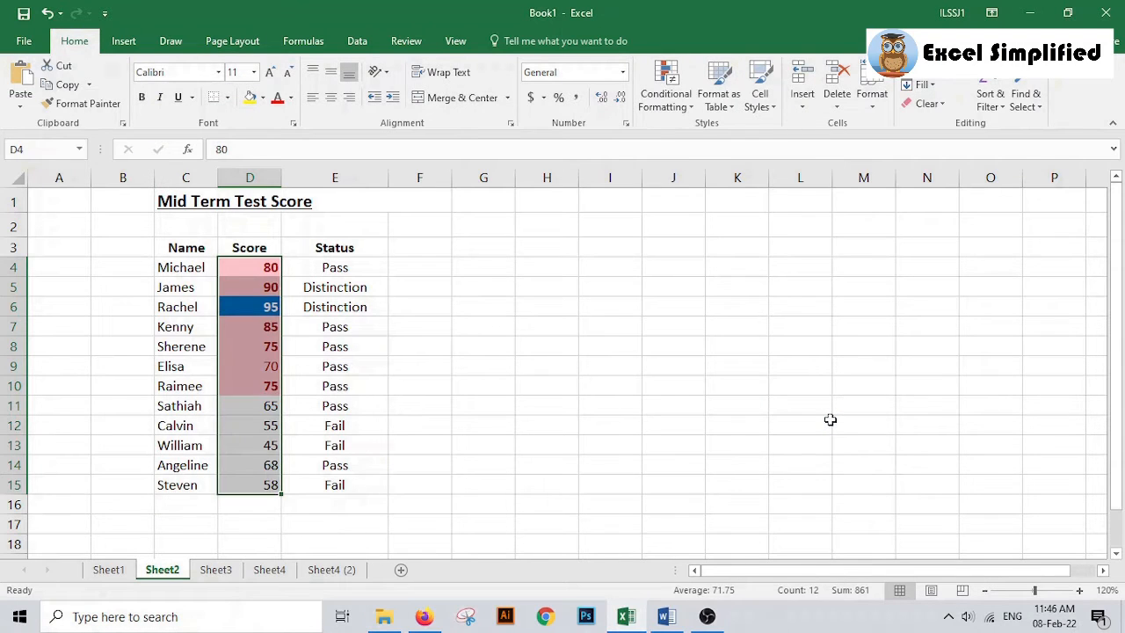
Highlight the Status cells in E4:E15 that contain the text "Fail" with Light Red Fill with Dark Red Text.
{"action": "left_click", "coordinate": [347, 266]}
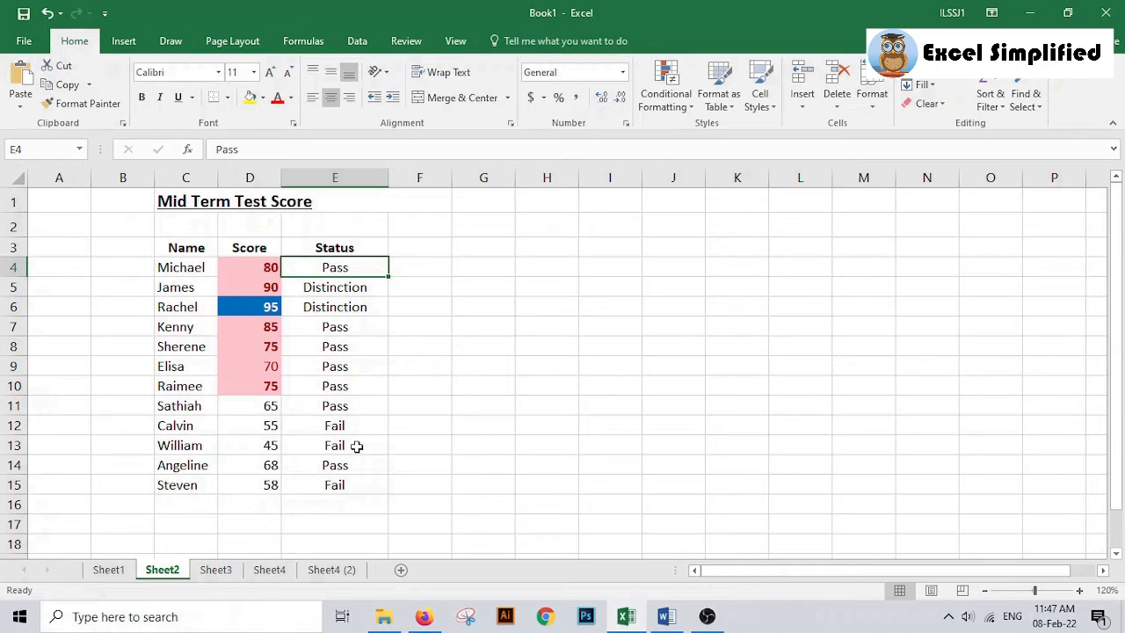
{"action": "left_click_drag", "start_coordinate": [372, 387], "coordinate": [360, 477]}
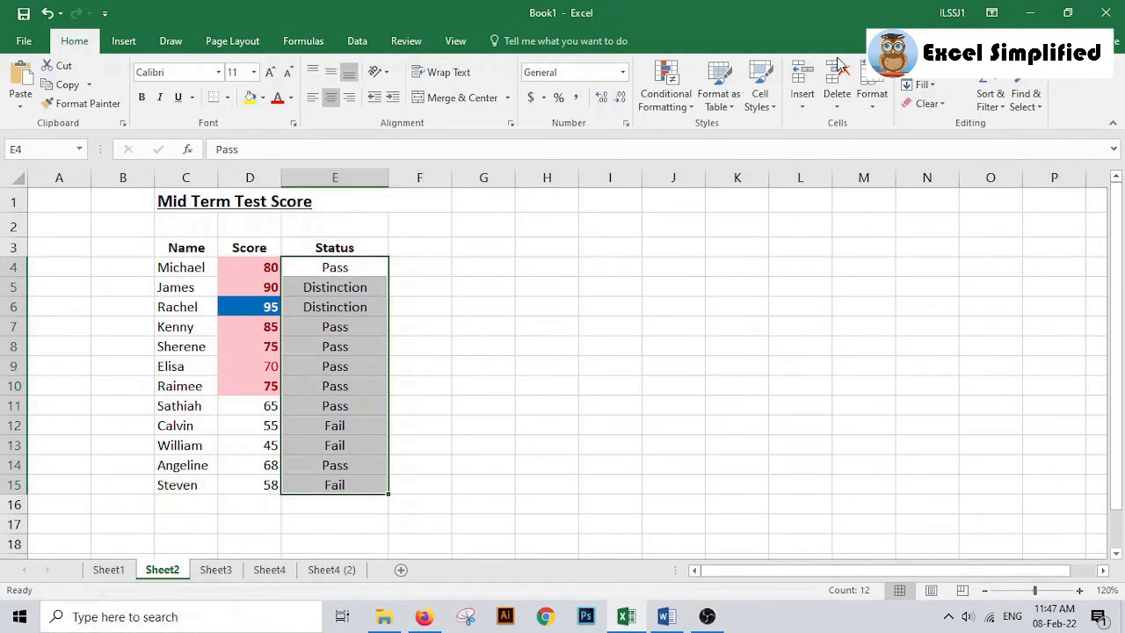
{"action": "left_click", "coordinate": [678, 109]}
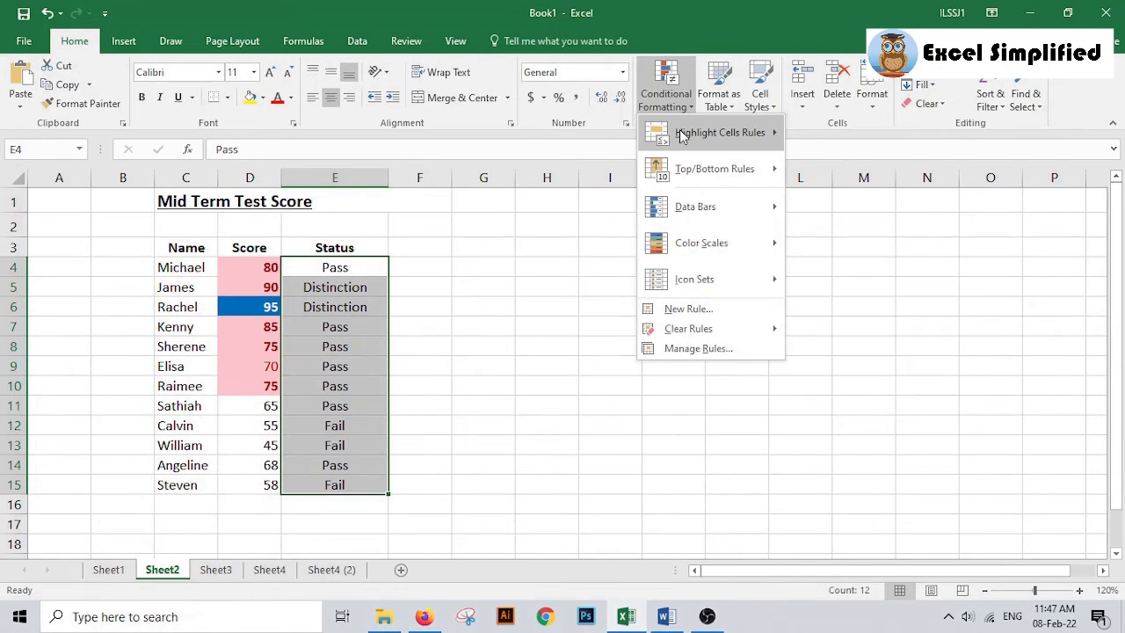
{"action": "mouse_move", "coordinate": [684, 136]}
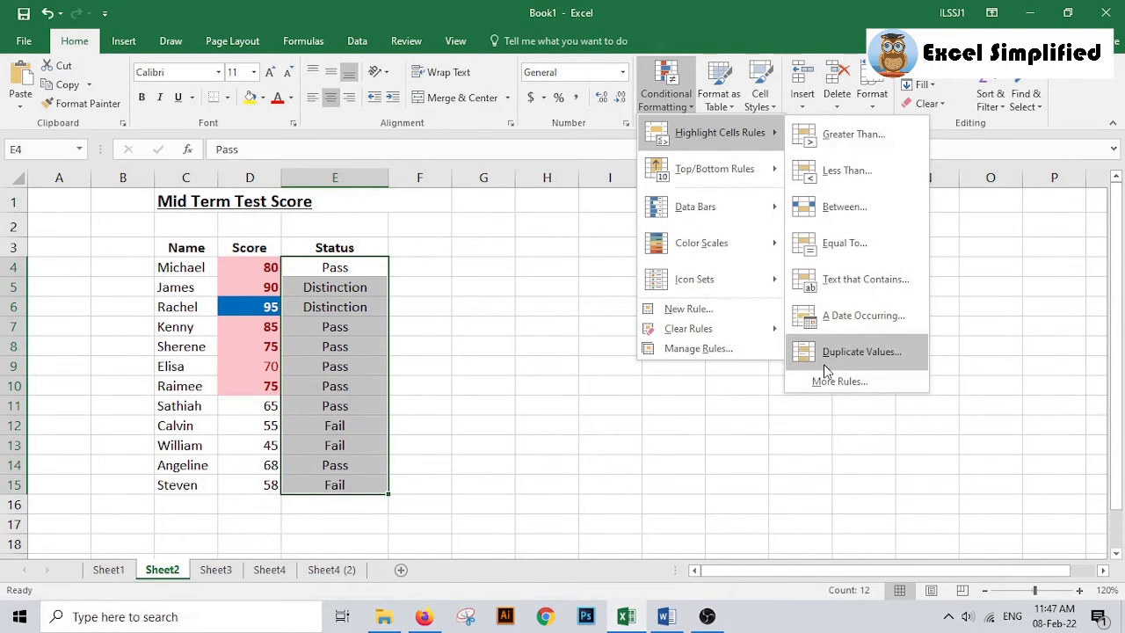
{"action": "left_click", "coordinate": [862, 288]}
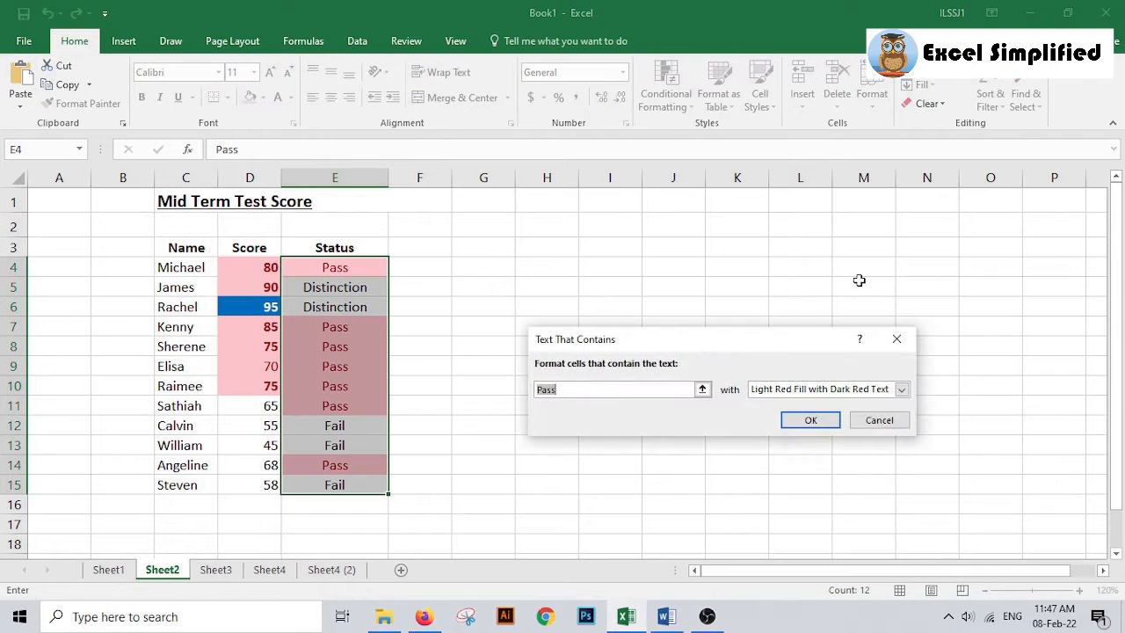
{"action": "type", "text": "Fail"}
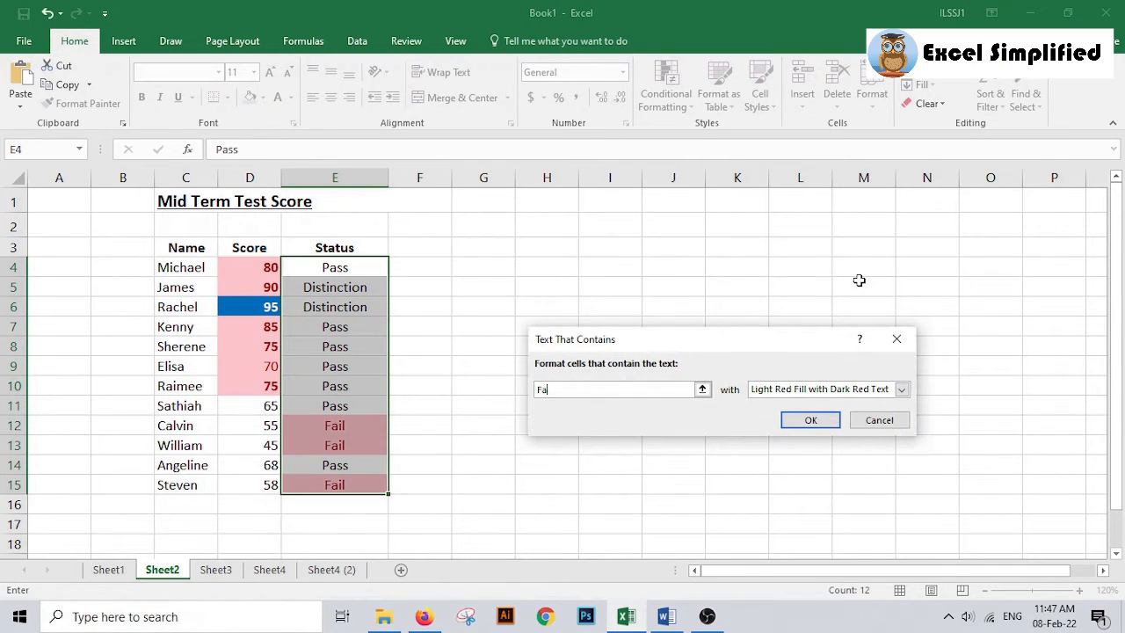
{"action": "left_click", "coordinate": [804, 419]}
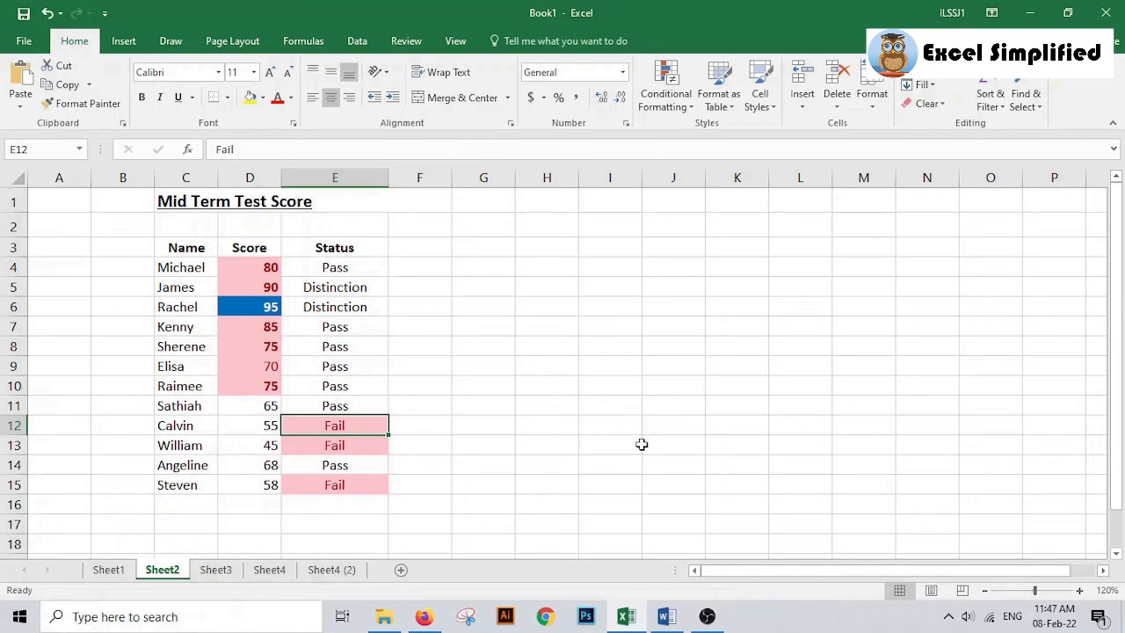
{"action": "left_click", "coordinate": [641, 446]}
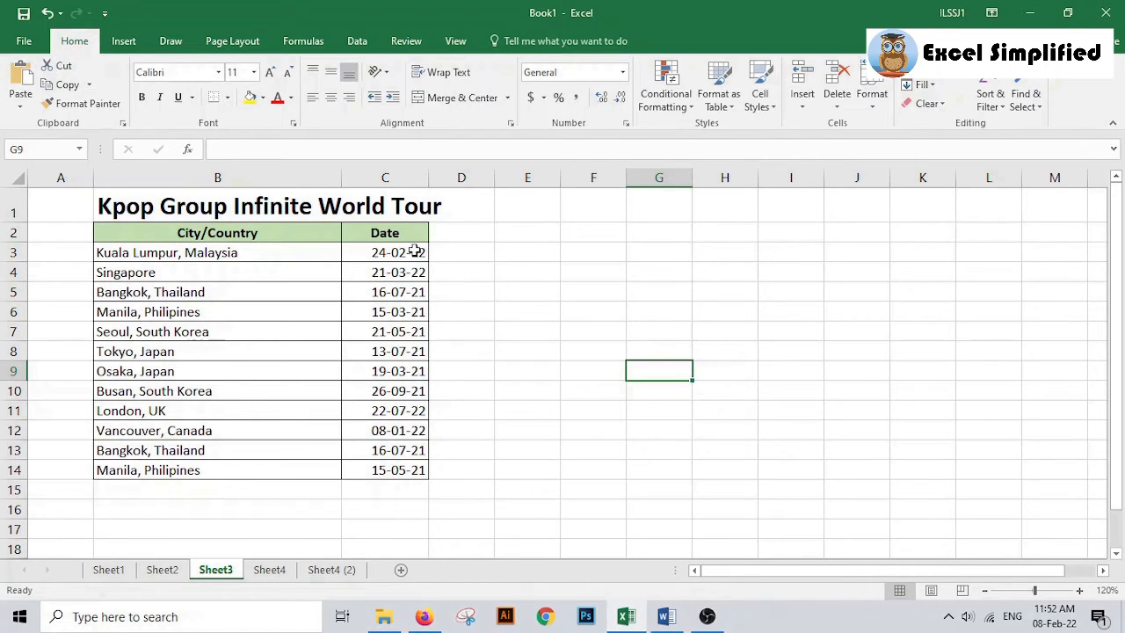
Highlight tour dates in C3:C14 that occur next month with Light Red Fill with Dark Red Text.
{"action": "left_click_drag", "start_coordinate": [401, 251], "coordinate": [397, 466]}
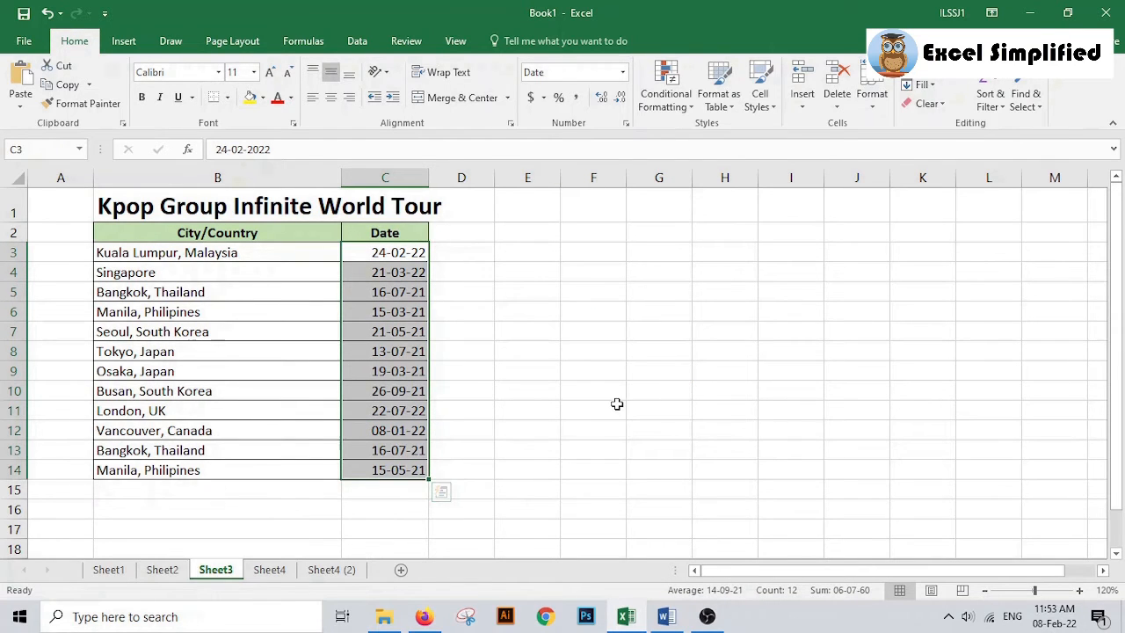
{"action": "left_click", "coordinate": [666, 97]}
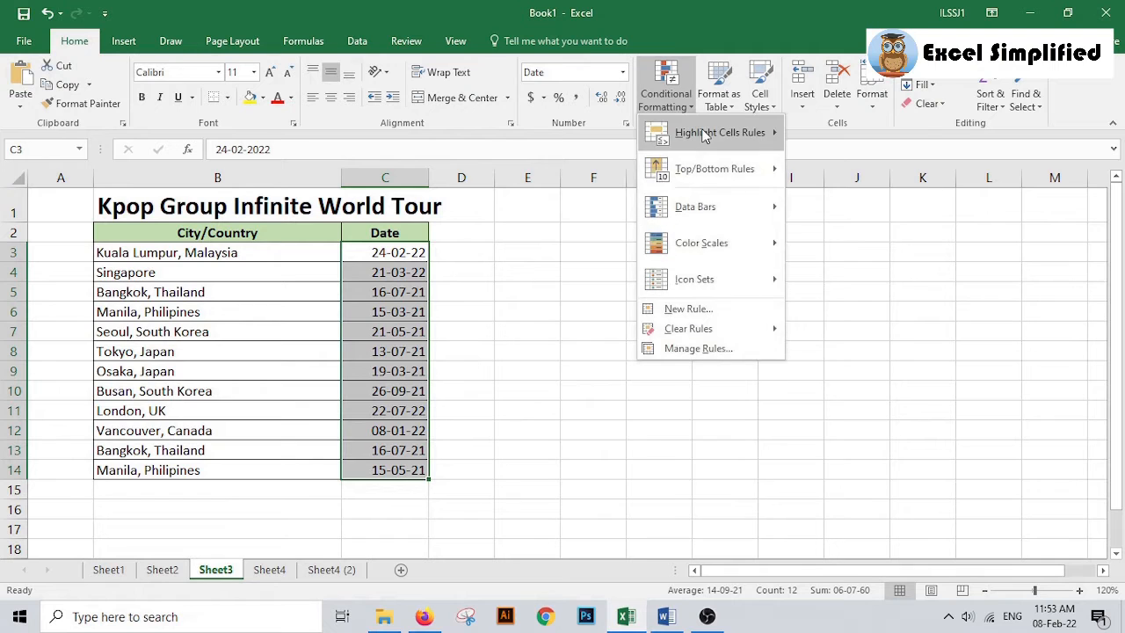
{"action": "mouse_move", "coordinate": [703, 136]}
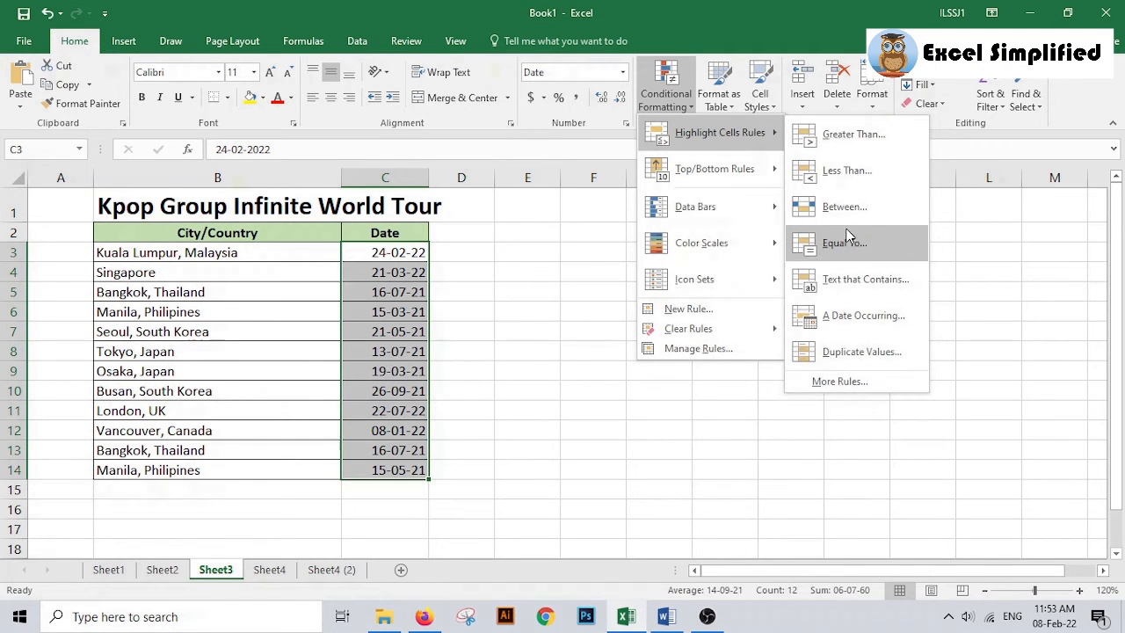
{"action": "left_click", "coordinate": [861, 318]}
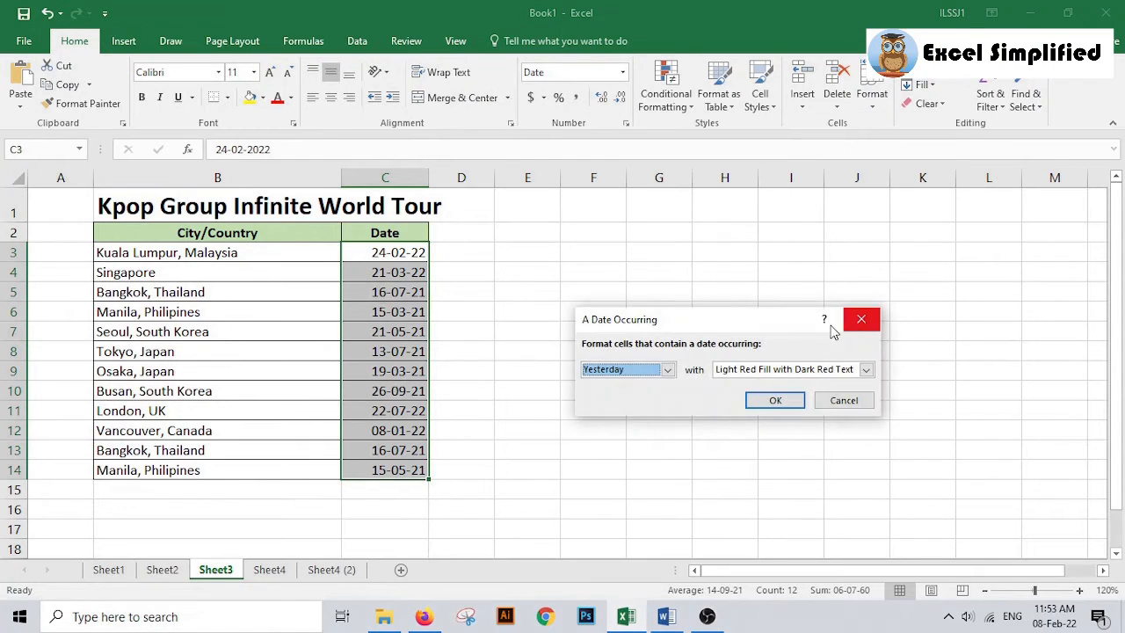
{"action": "left_click", "coordinate": [670, 371]}
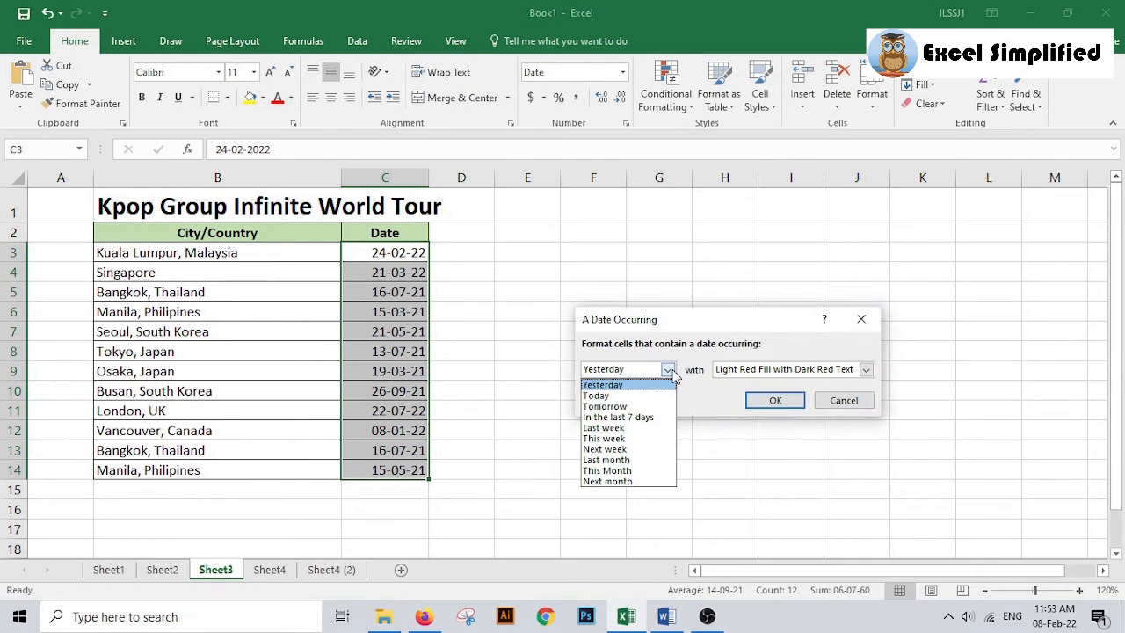
{"action": "left_click", "coordinate": [627, 482]}
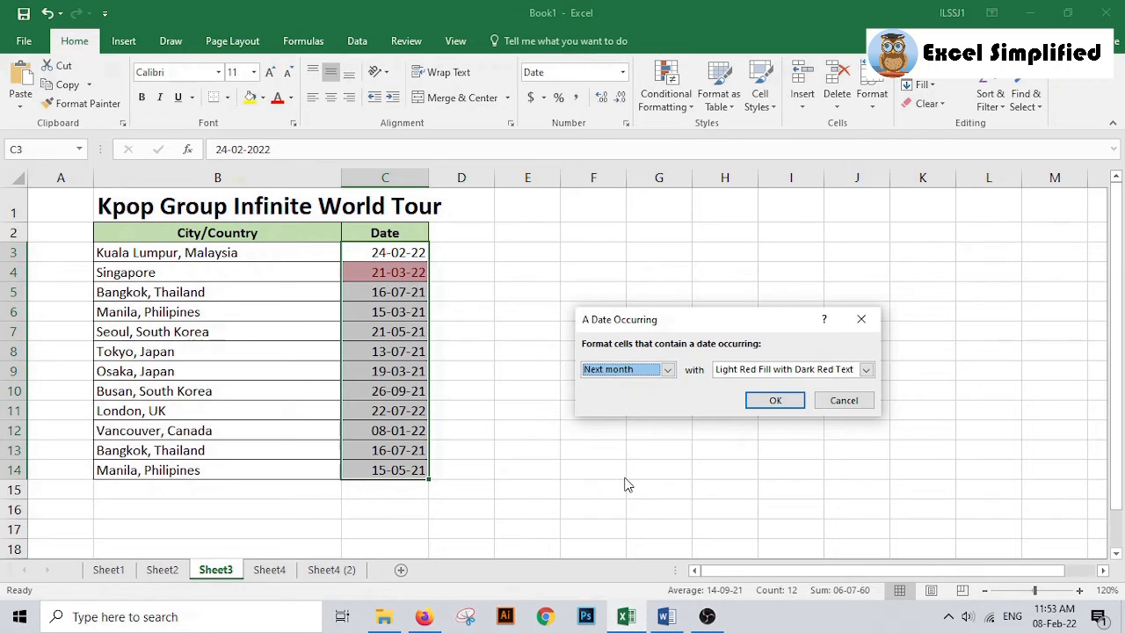
{"action": "left_click", "coordinate": [775, 401]}
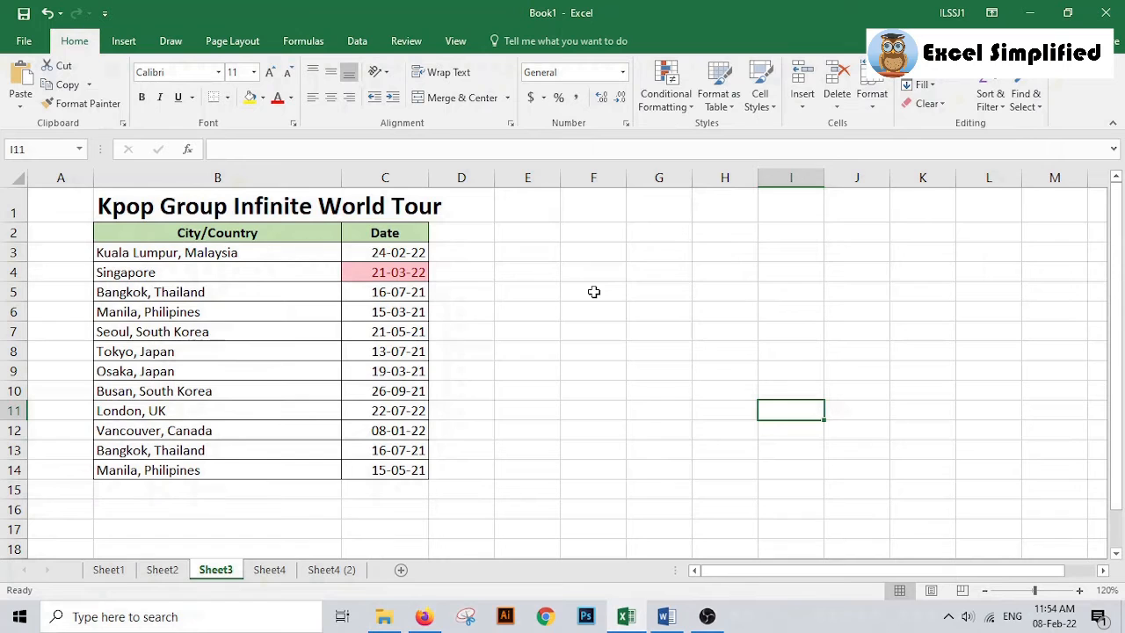
{"action": "left_click", "coordinate": [666, 92]}
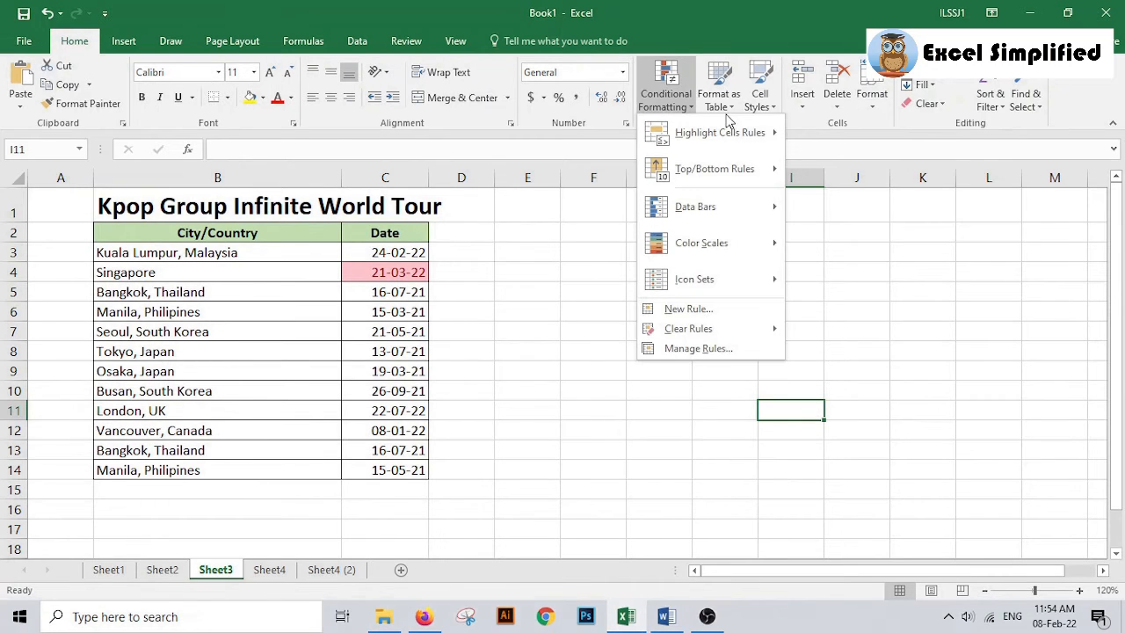
{"action": "mouse_move", "coordinate": [726, 133]}
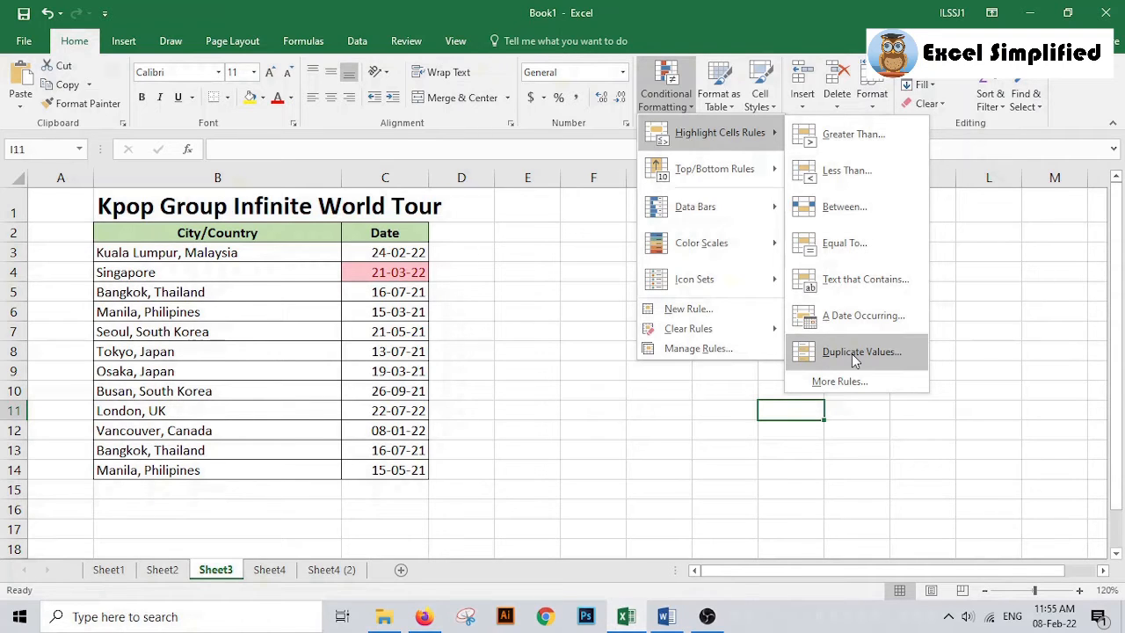
{"action": "left_click", "coordinate": [530, 298]}
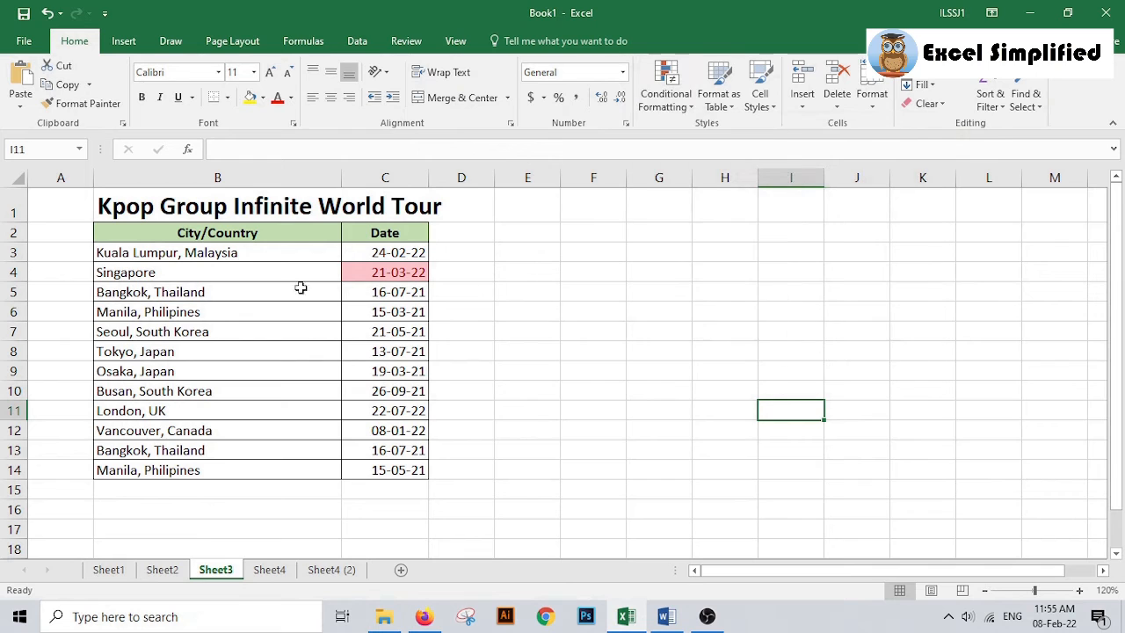
Highlight the duplicate City/Country values in B3:B14 with a light red fill and dark red text.
{"action": "left_click_drag", "start_coordinate": [247, 252], "coordinate": [234, 458]}
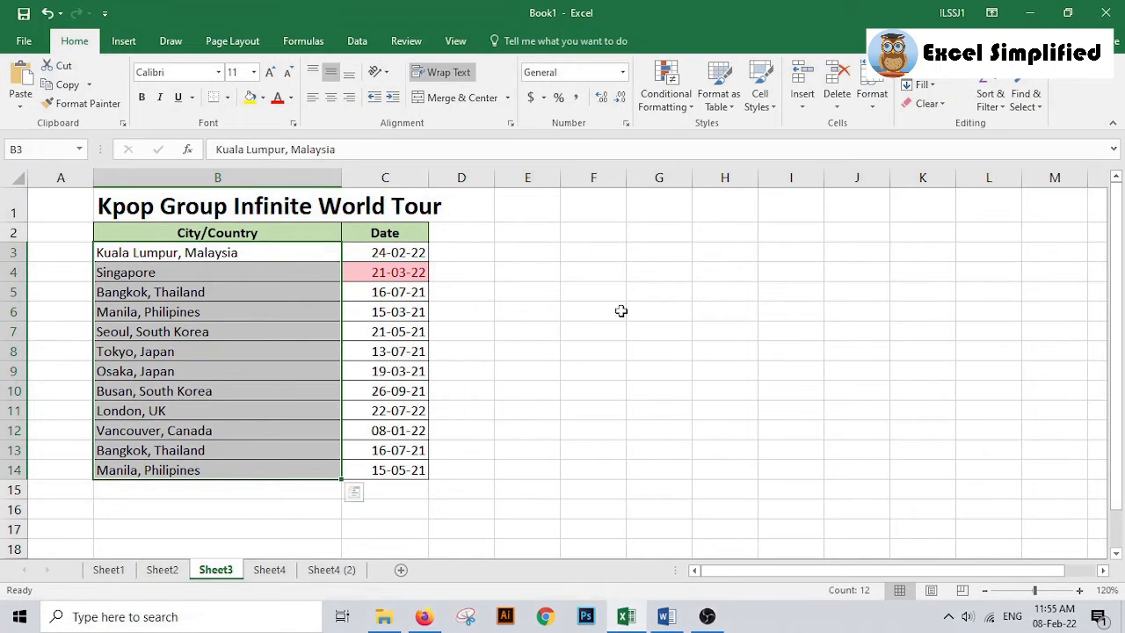
{"action": "left_click", "coordinate": [678, 104]}
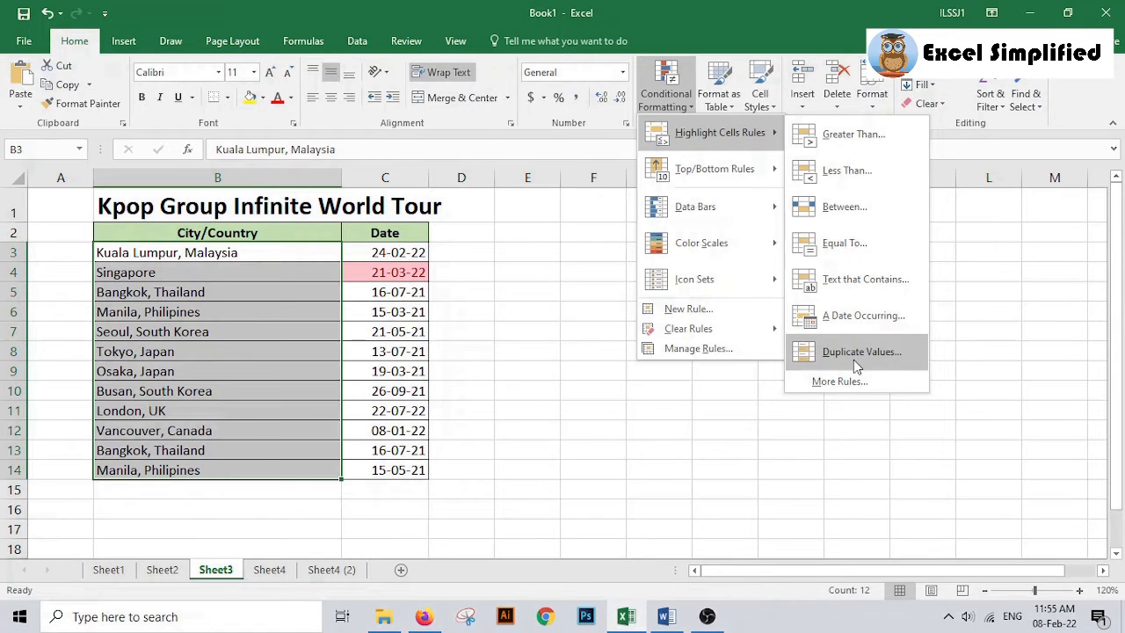
{"action": "left_click", "coordinate": [853, 359]}
{"action": "left_click", "coordinate": [795, 400]}
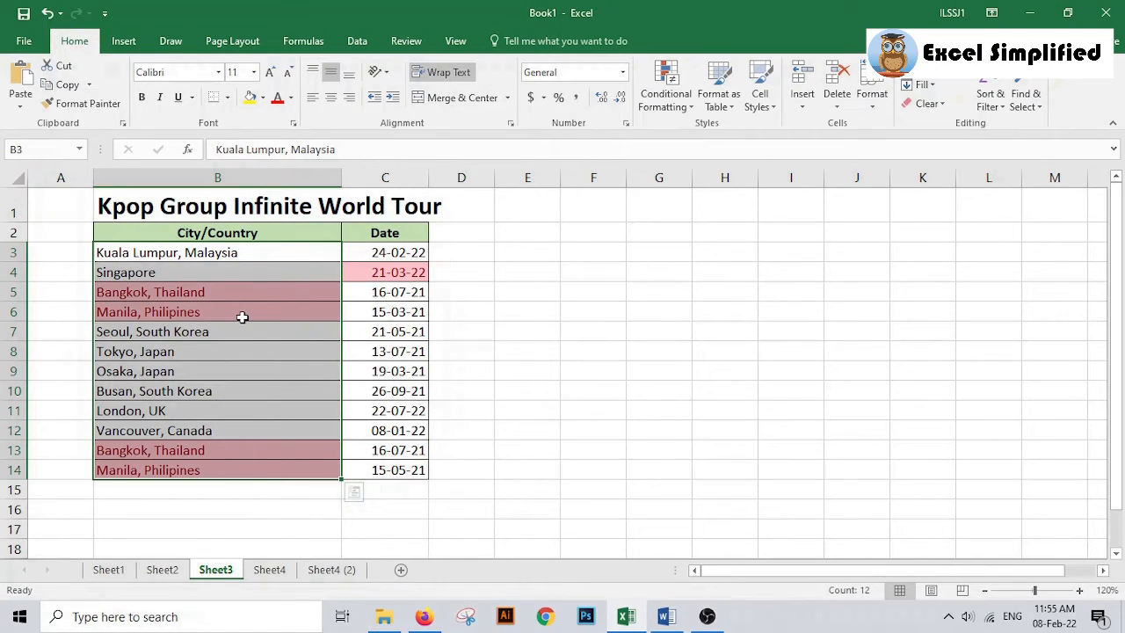
{"action": "left_click", "coordinate": [633, 393]}
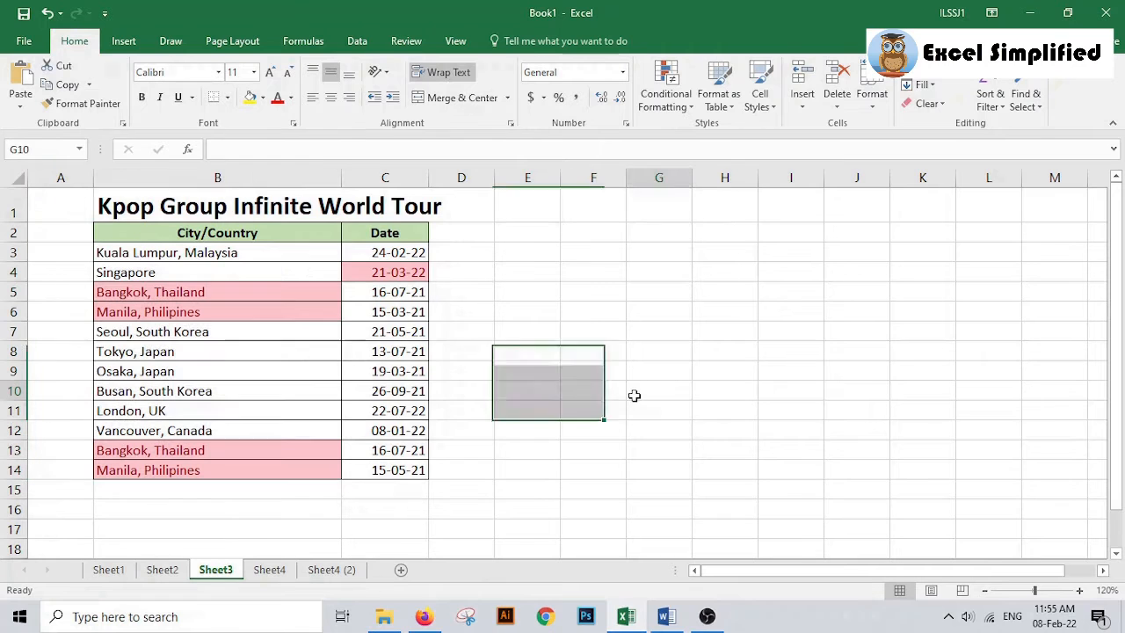
Delete rows 13 and 14, which repeat the Bangkok and Manila entries.
{"action": "left_click_drag", "start_coordinate": [14, 451], "coordinate": [10, 465]}
{"action": "right_click", "coordinate": [73, 462]}
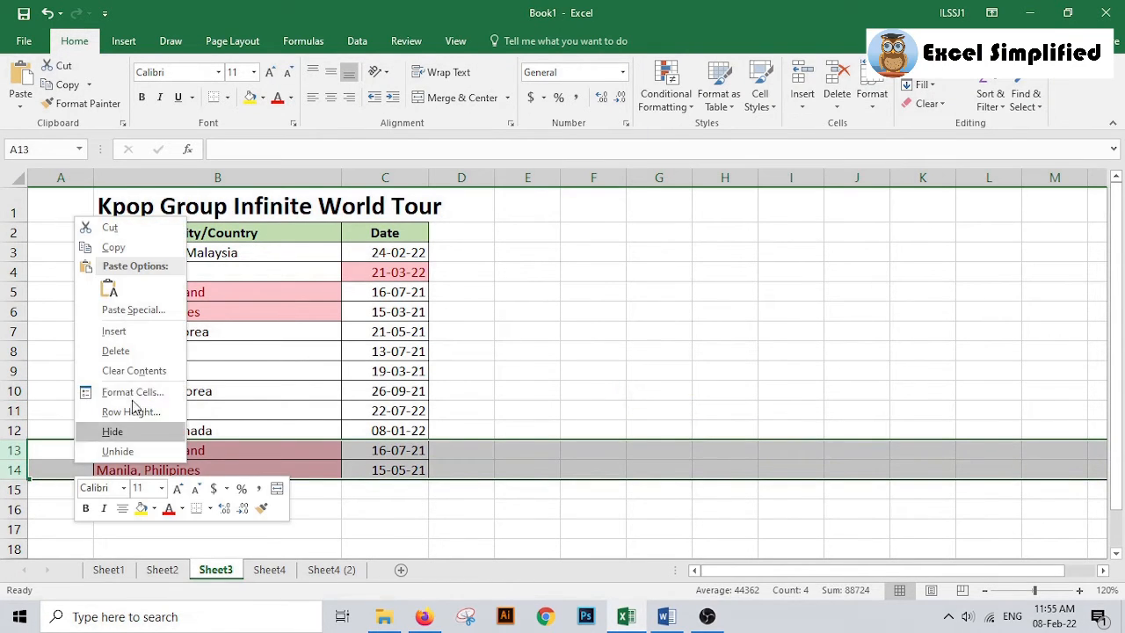
{"action": "left_click", "coordinate": [141, 349]}
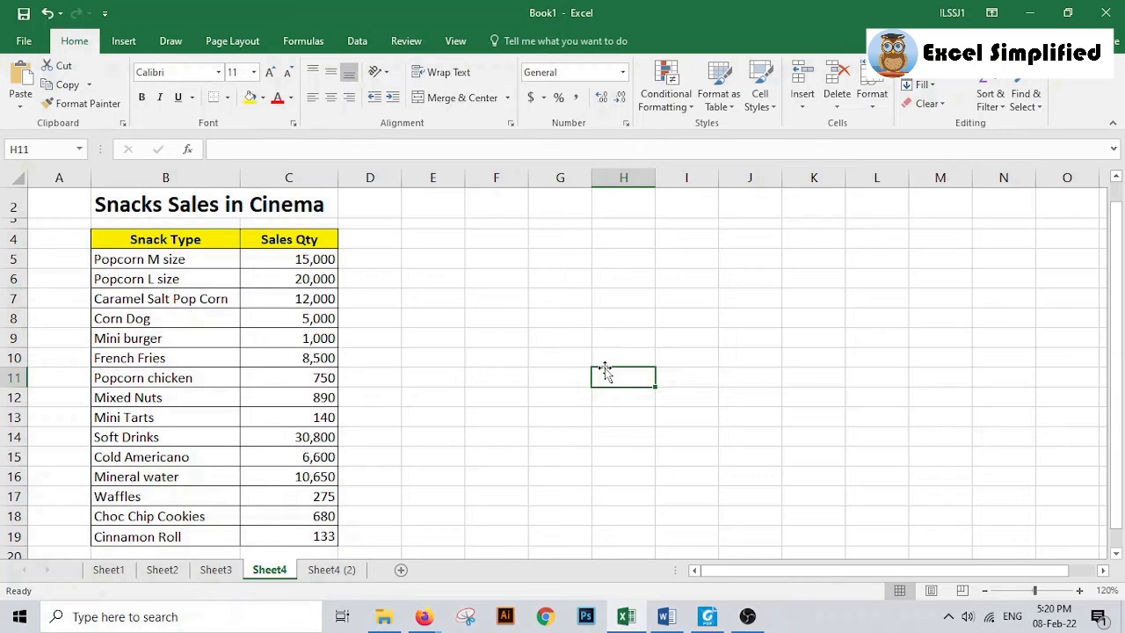
Highlight the top 10 items in the Sales Qty cells C5:C19 with Light Red Fill with Dark Red Text.
{"action": "left_click_drag", "start_coordinate": [324, 257], "coordinate": [289, 530]}
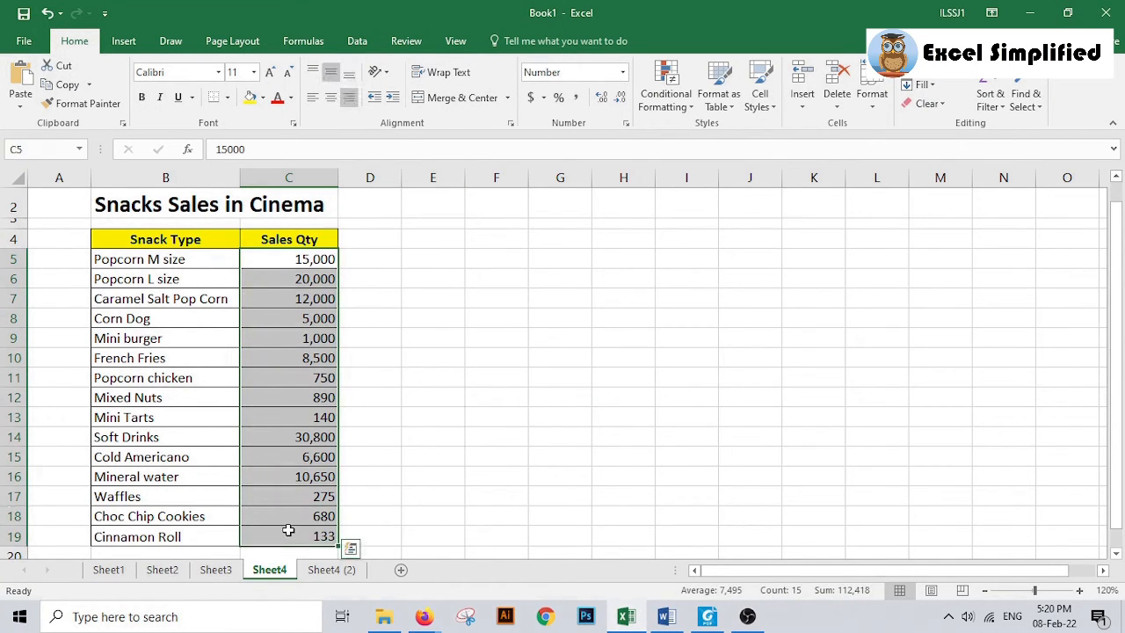
{"action": "left_click", "coordinate": [676, 111]}
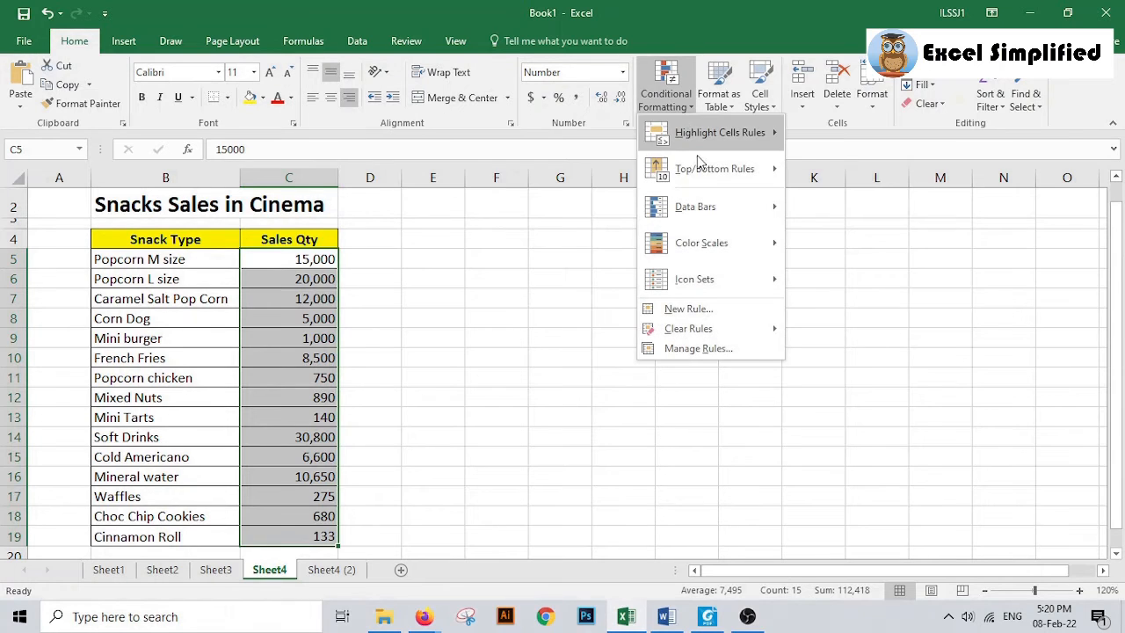
{"action": "mouse_move", "coordinate": [706, 178]}
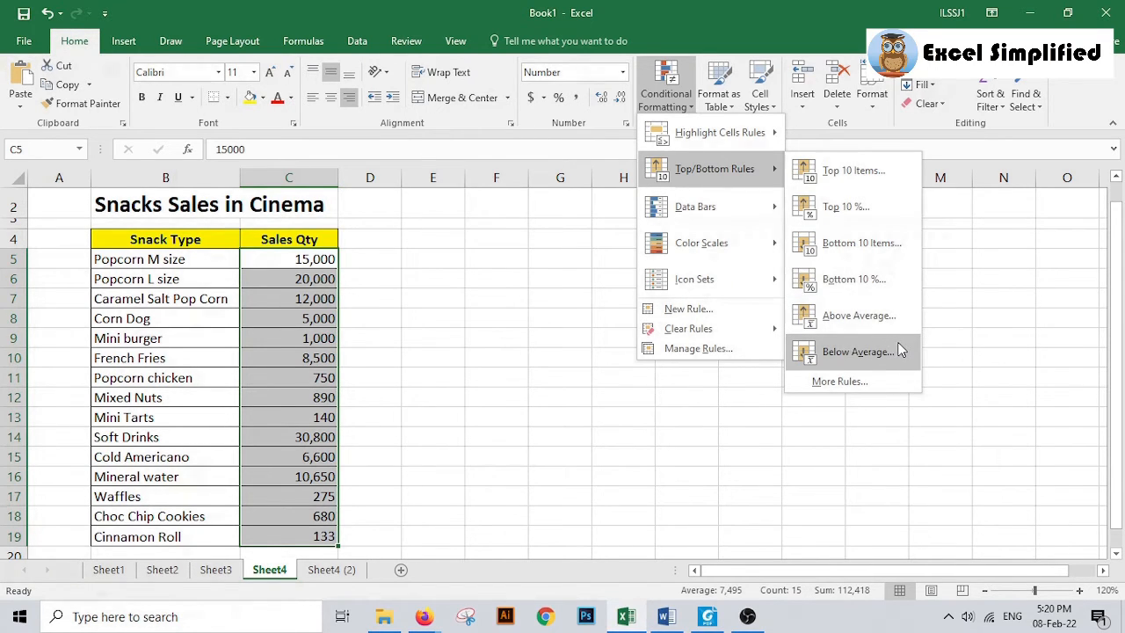
{"action": "left_click", "coordinate": [882, 169]}
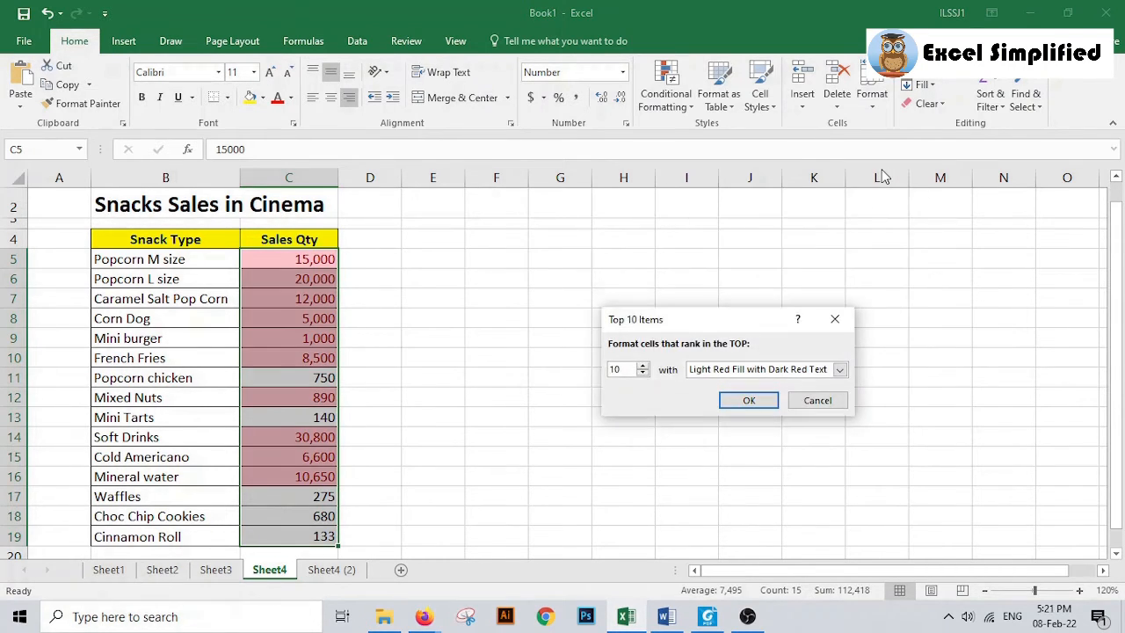
{"action": "left_click", "coordinate": [748, 400]}
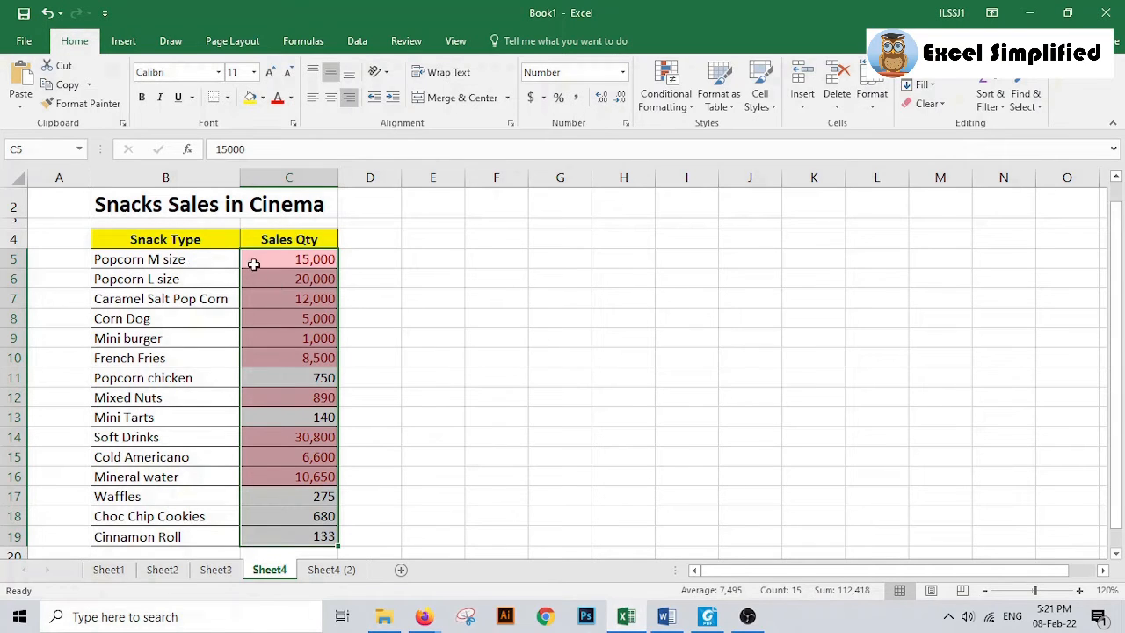
Look over the highlighted snack rows and undo the Top 10 Items rule on the Sales Qty cells.
{"action": "left_click_drag", "start_coordinate": [256, 261], "coordinate": [232, 356]}
{"action": "left_click_drag", "start_coordinate": [226, 404], "coordinate": [246, 397]}
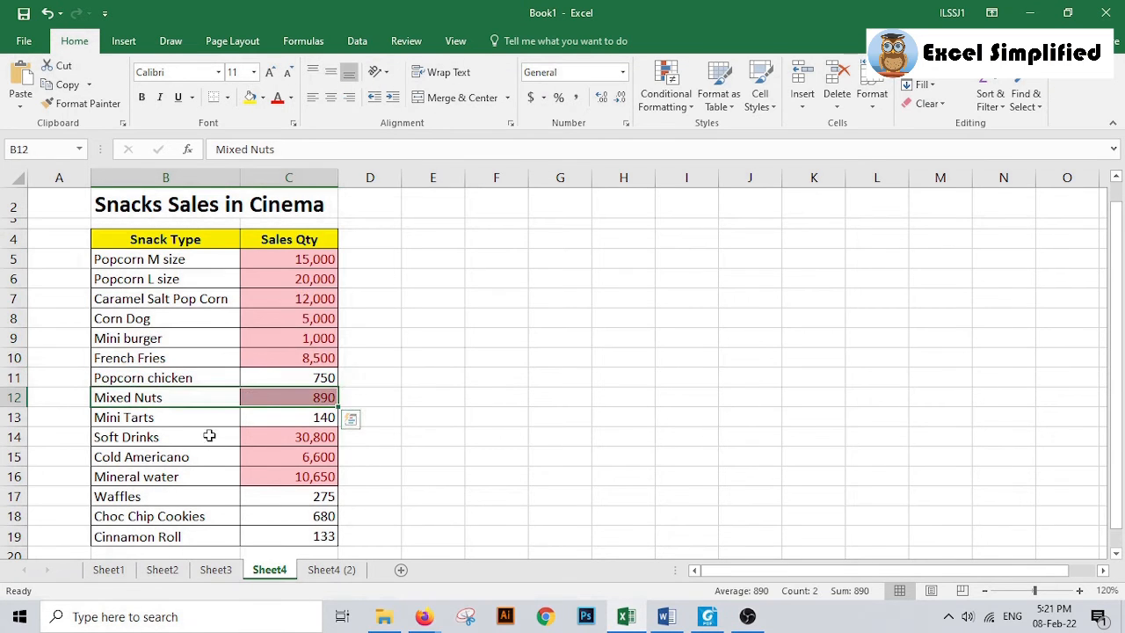
{"action": "left_click_drag", "start_coordinate": [208, 434], "coordinate": [255, 476]}
{"action": "left_click", "coordinate": [515, 413]}
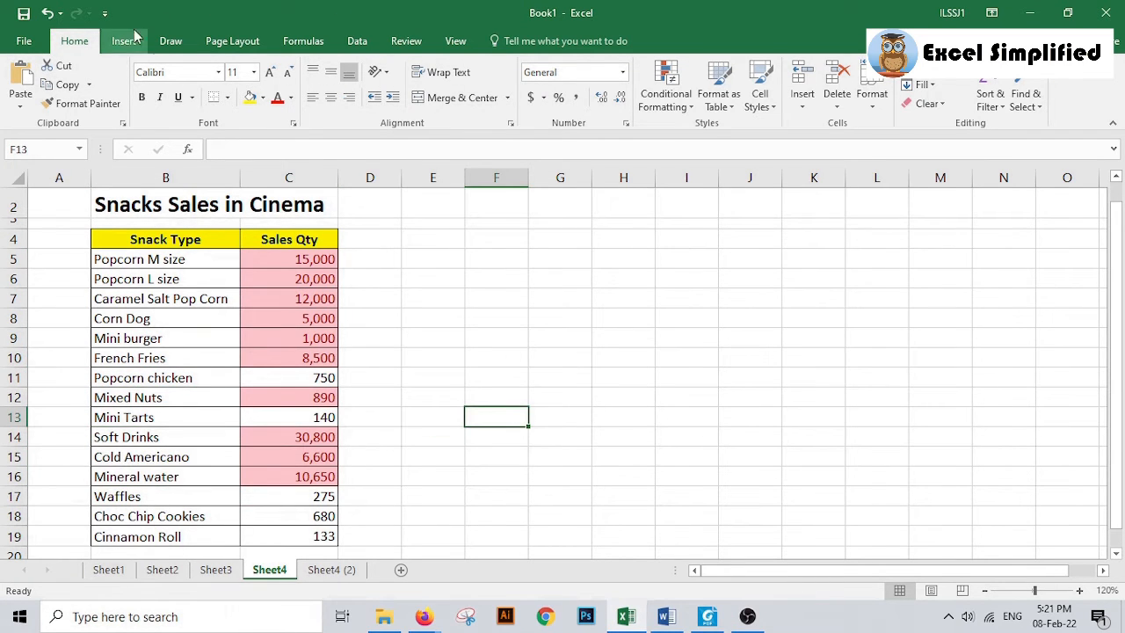
{"action": "left_click", "coordinate": [46, 13]}
{"action": "left_click", "coordinate": [555, 318]}
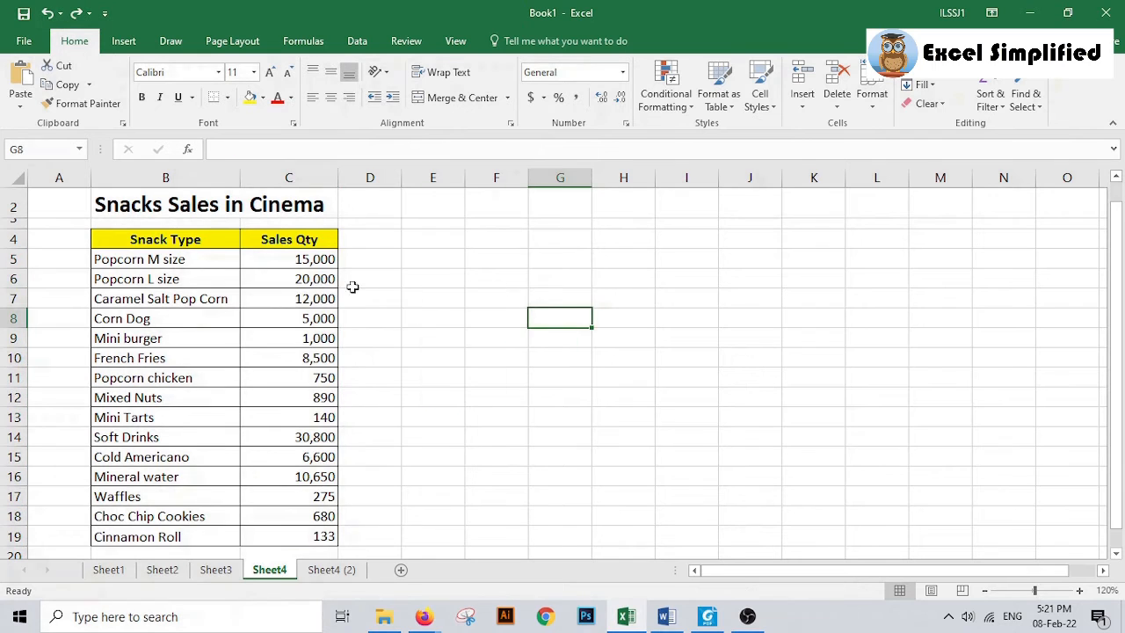
Highlight the top 10% of the Sales Qty values in C5:C19 with a light red fill and dark red text.
{"action": "left_click_drag", "start_coordinate": [276, 255], "coordinate": [344, 542]}
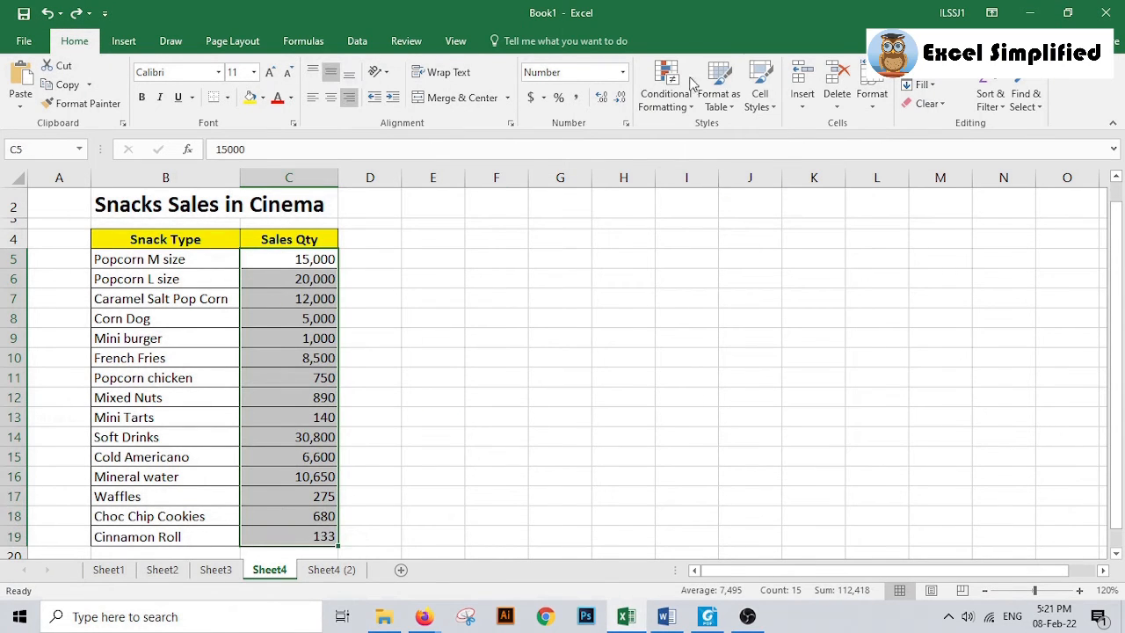
{"action": "left_click", "coordinate": [666, 94]}
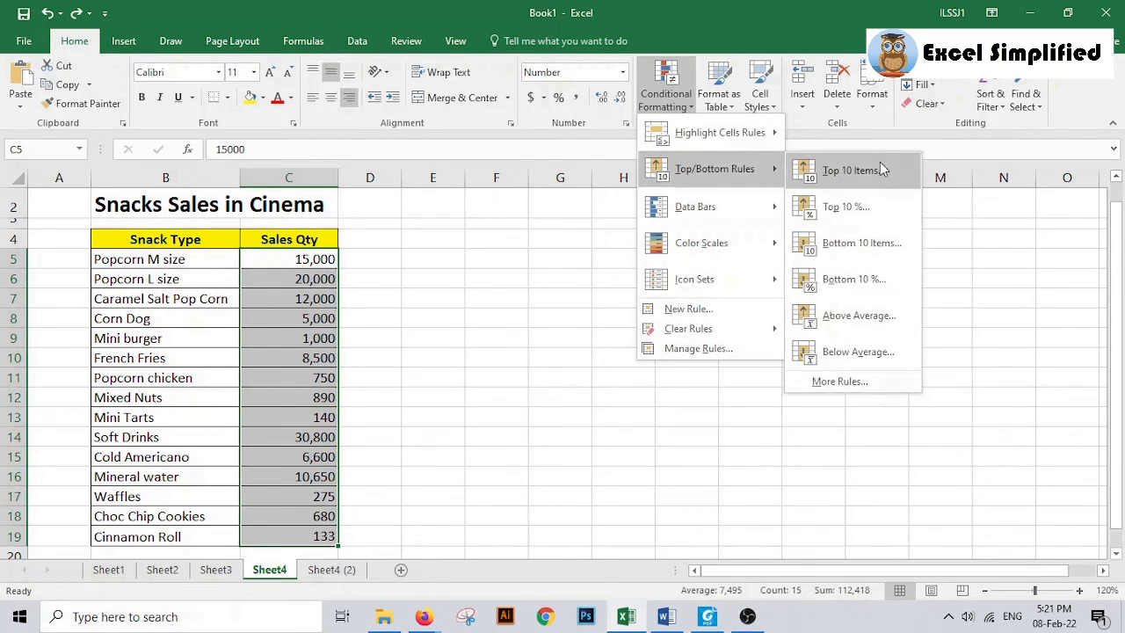
{"action": "left_click", "coordinate": [861, 207]}
{"action": "left_click", "coordinate": [749, 400]}
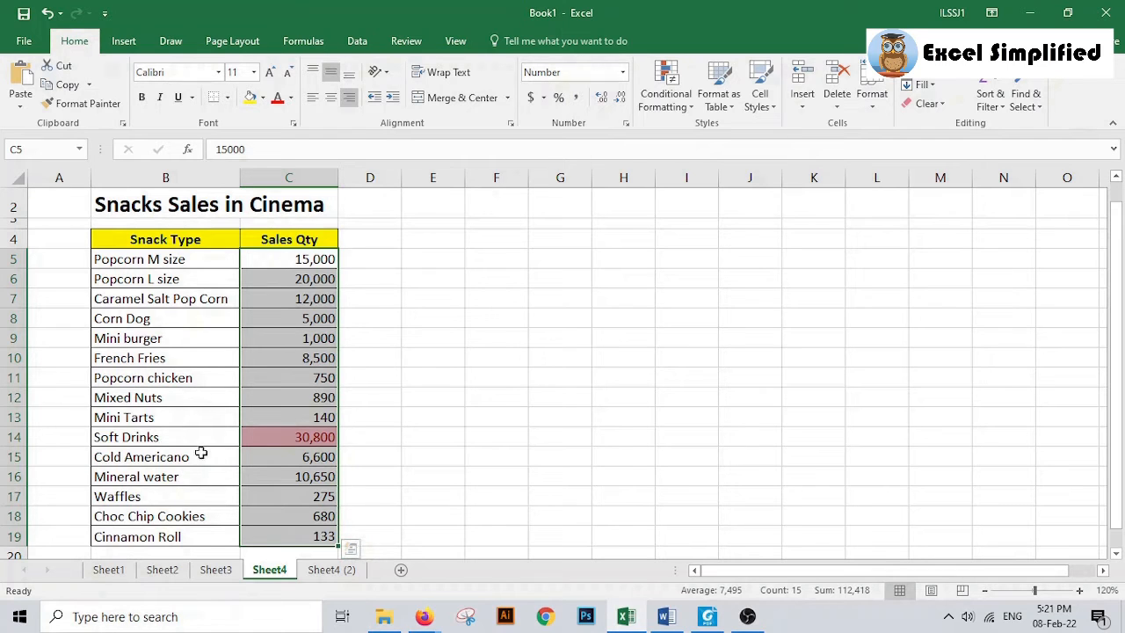
{"action": "left_click", "coordinate": [318, 440]}
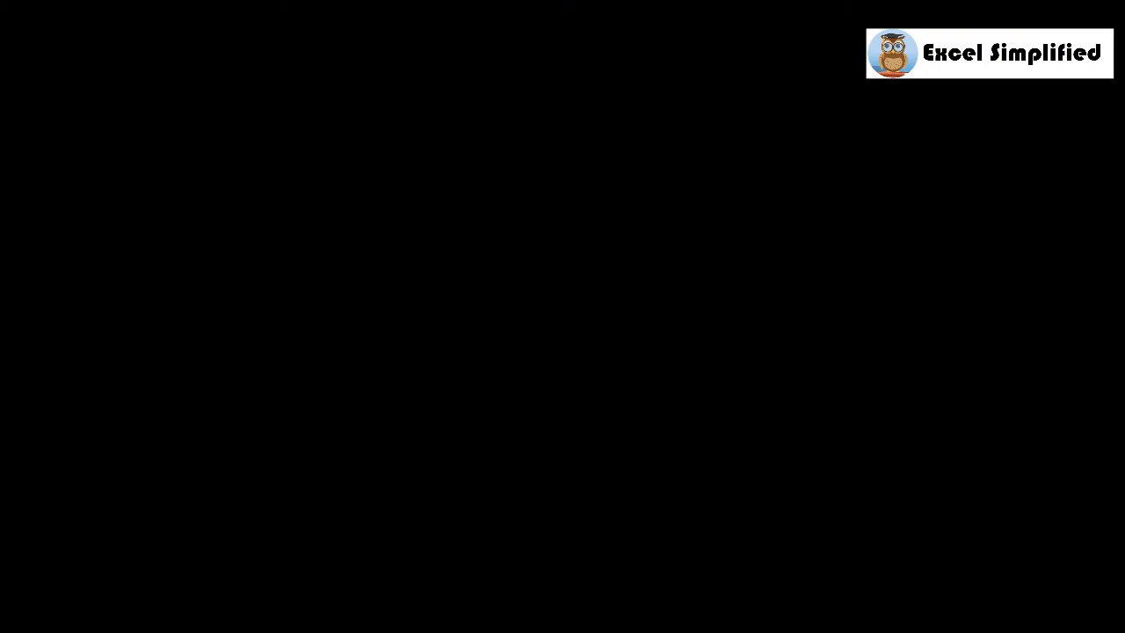
Edit the existing top-percentage rule on C5:C19 to format the top 20% of values and apply the change.
{"action": "left_click_drag", "start_coordinate": [302, 259], "coordinate": [296, 533]}
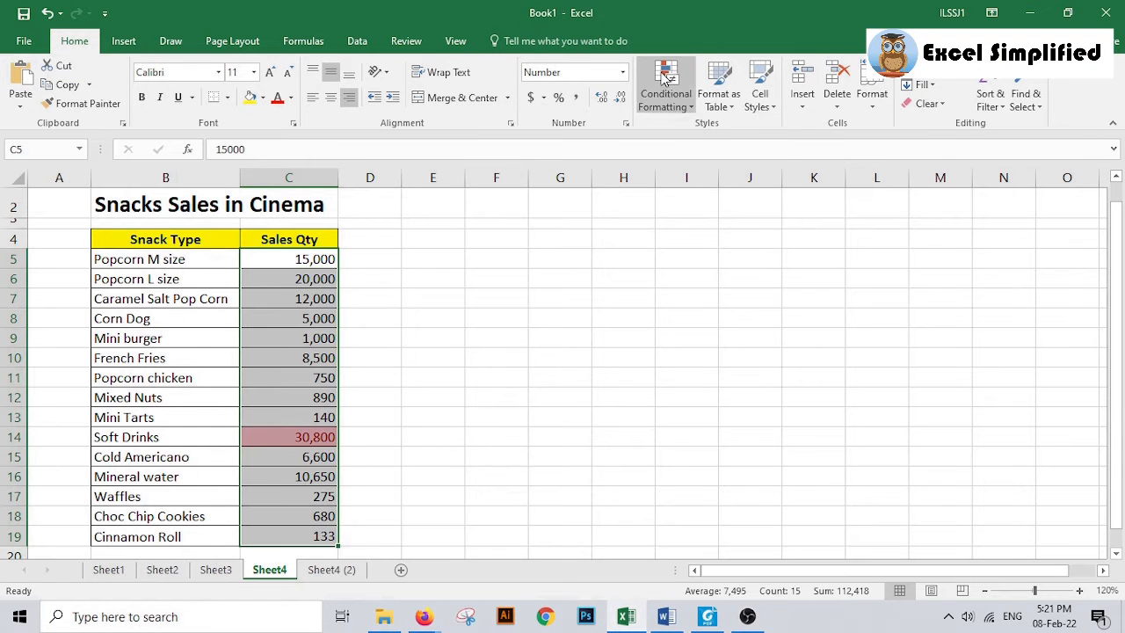
{"action": "left_click", "coordinate": [665, 78]}
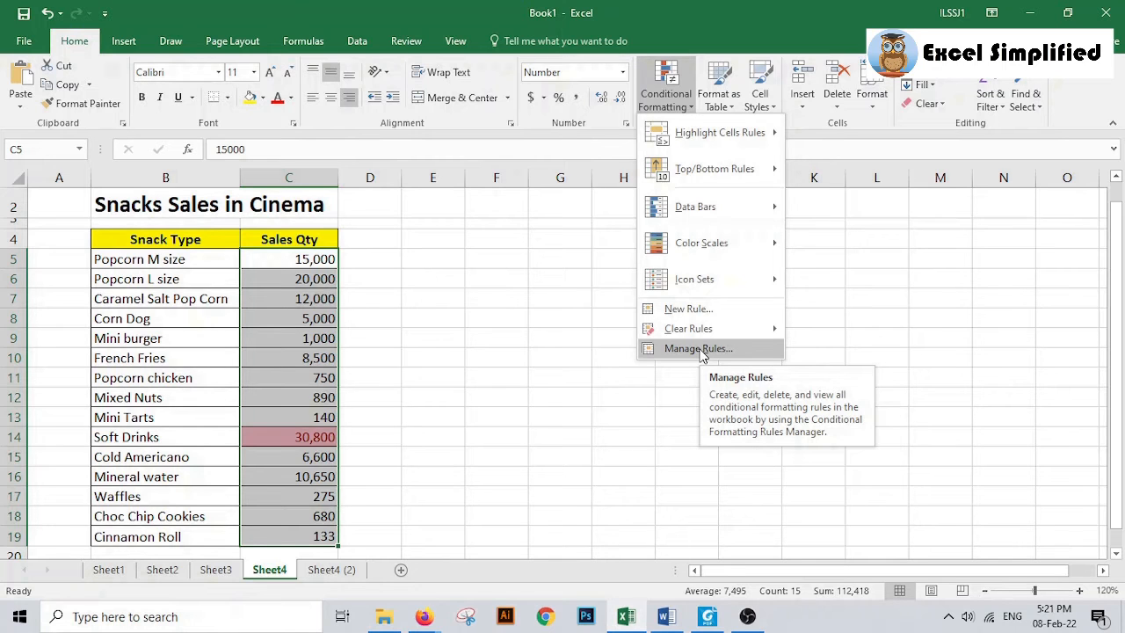
{"action": "left_click", "coordinate": [700, 349]}
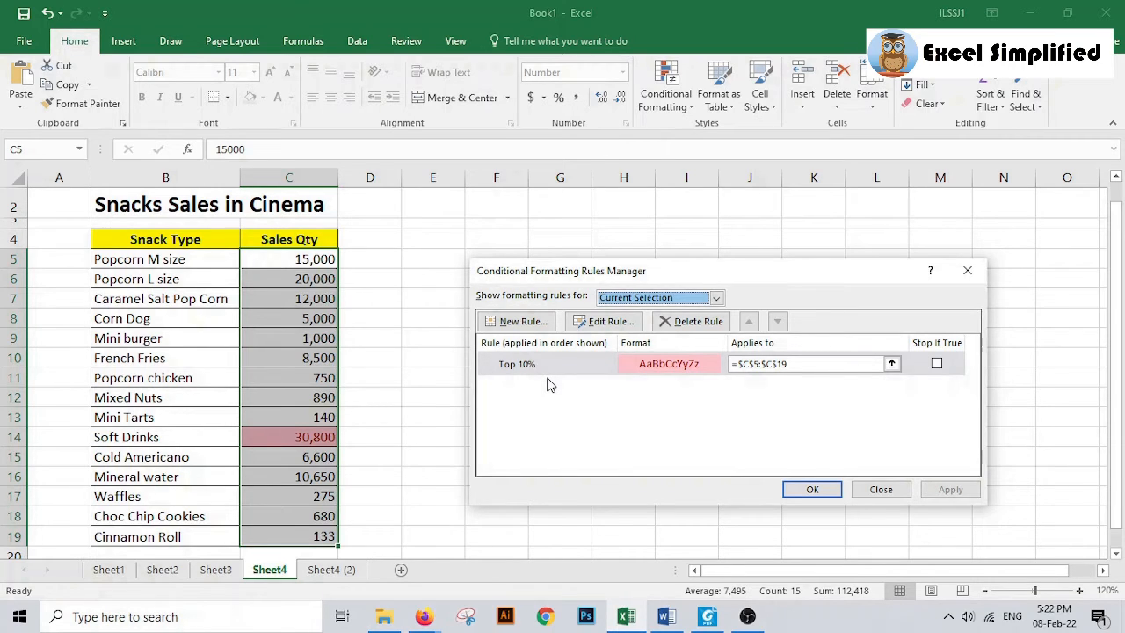
{"action": "double_click", "coordinate": [548, 369]}
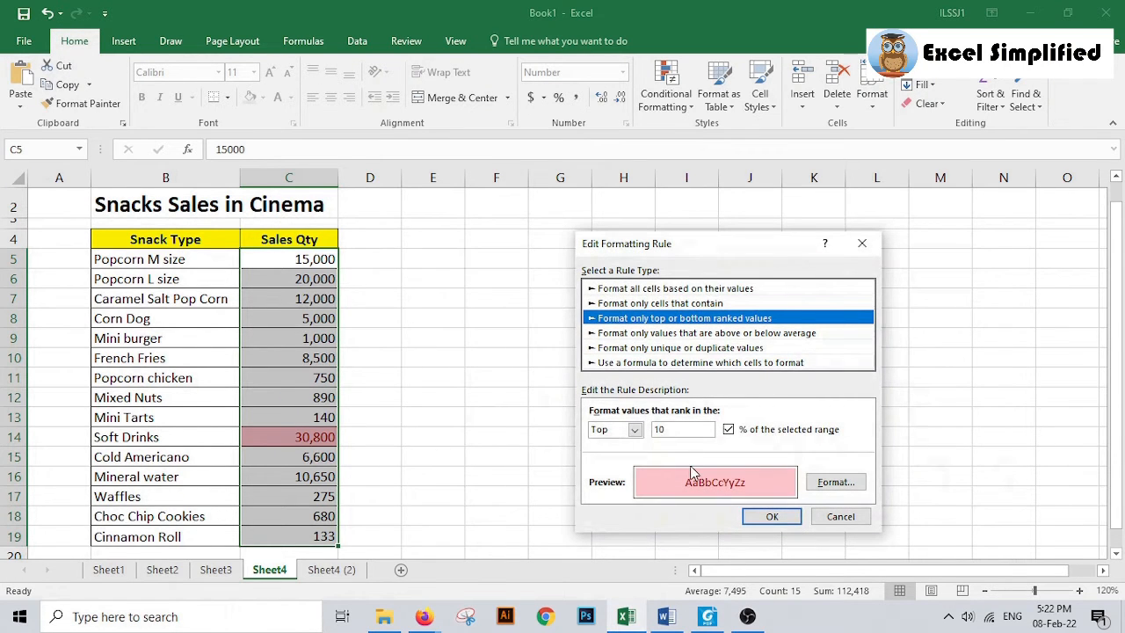
{"action": "left_click_drag", "start_coordinate": [693, 430], "coordinate": [640, 426]}
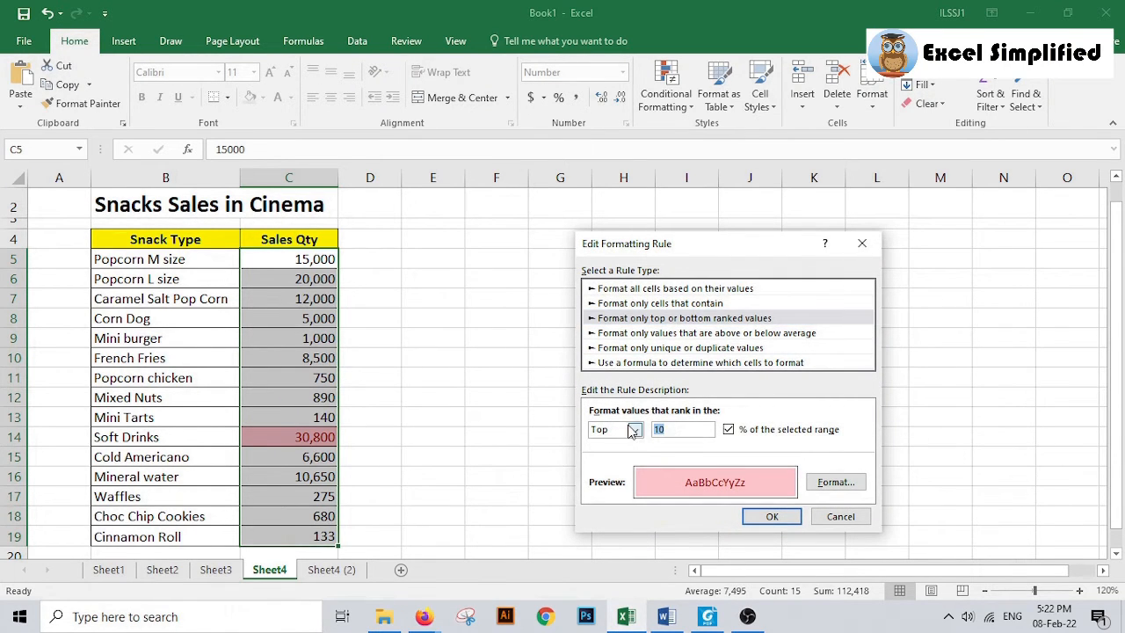
{"action": "type", "text": "20"}
{"action": "left_click", "coordinate": [779, 521]}
{"action": "left_click", "coordinate": [946, 490]}
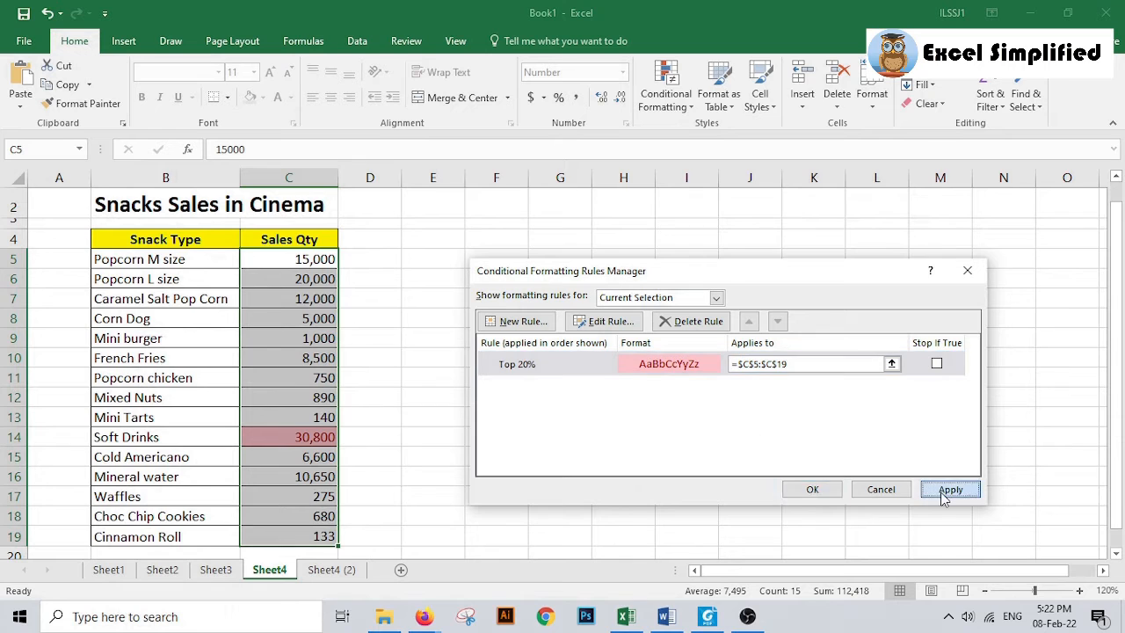
{"action": "left_click", "coordinate": [809, 489]}
{"action": "left_click", "coordinate": [595, 417]}
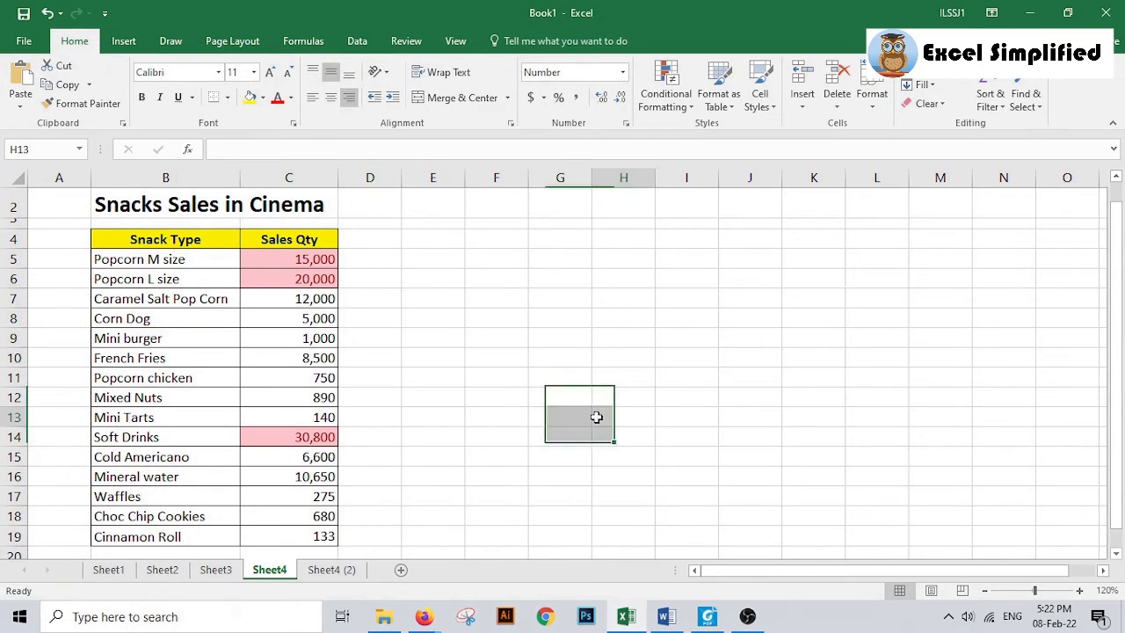
Check which snack types have highlighted Sales Qty values and look for the available Top/Bottom conditional formatting rules.
{"action": "left_click", "coordinate": [175, 261]}
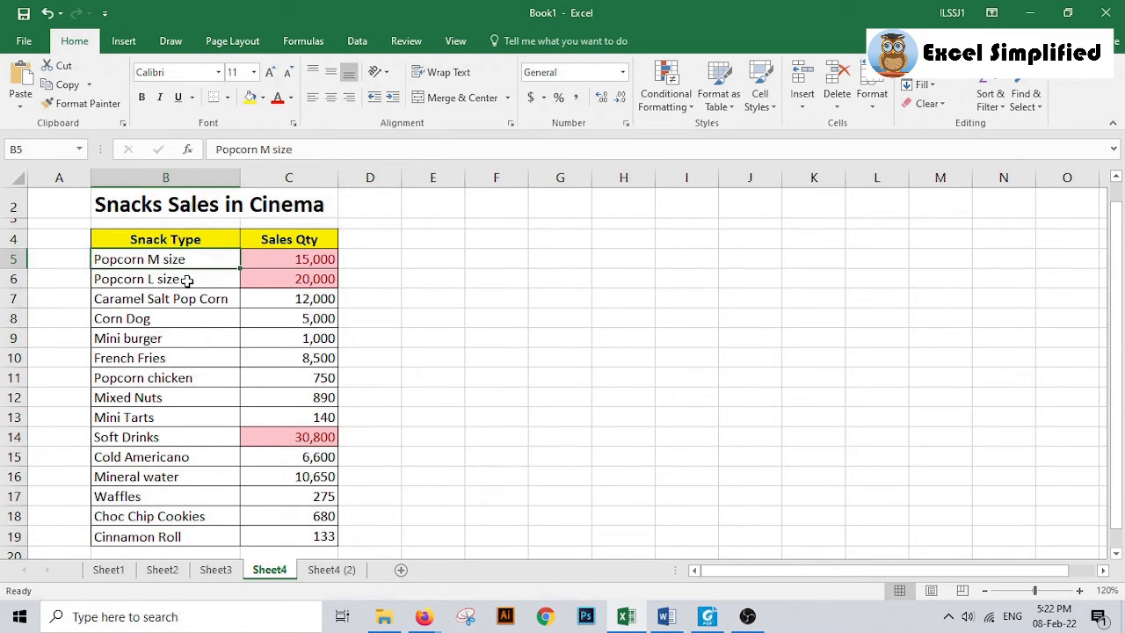
{"action": "left_click", "coordinate": [183, 280]}
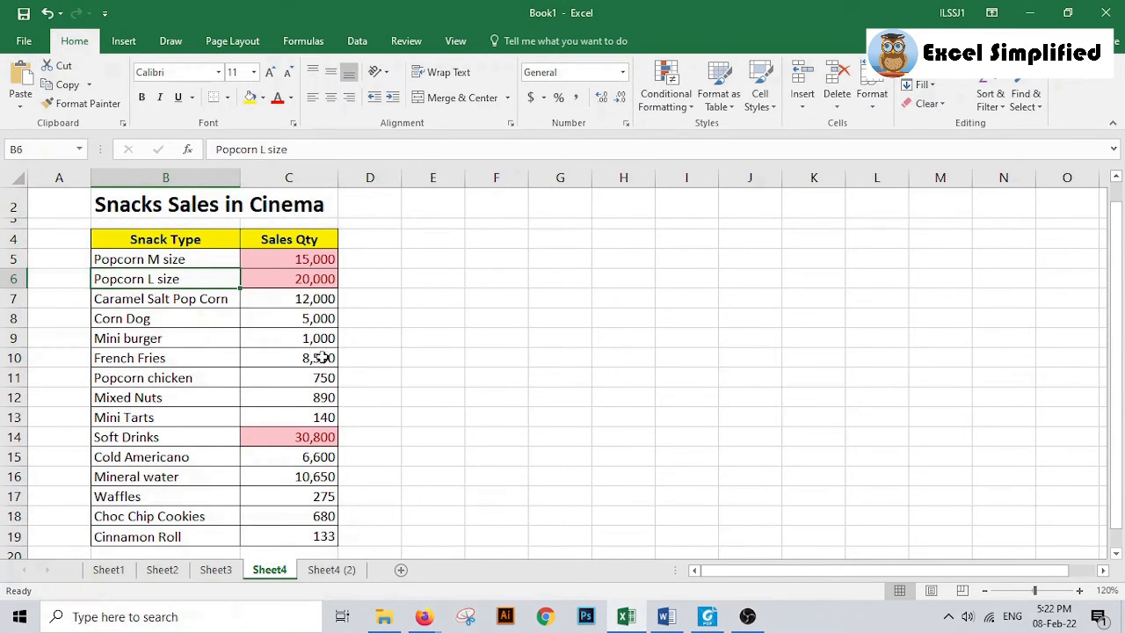
{"action": "left_click", "coordinate": [190, 438]}
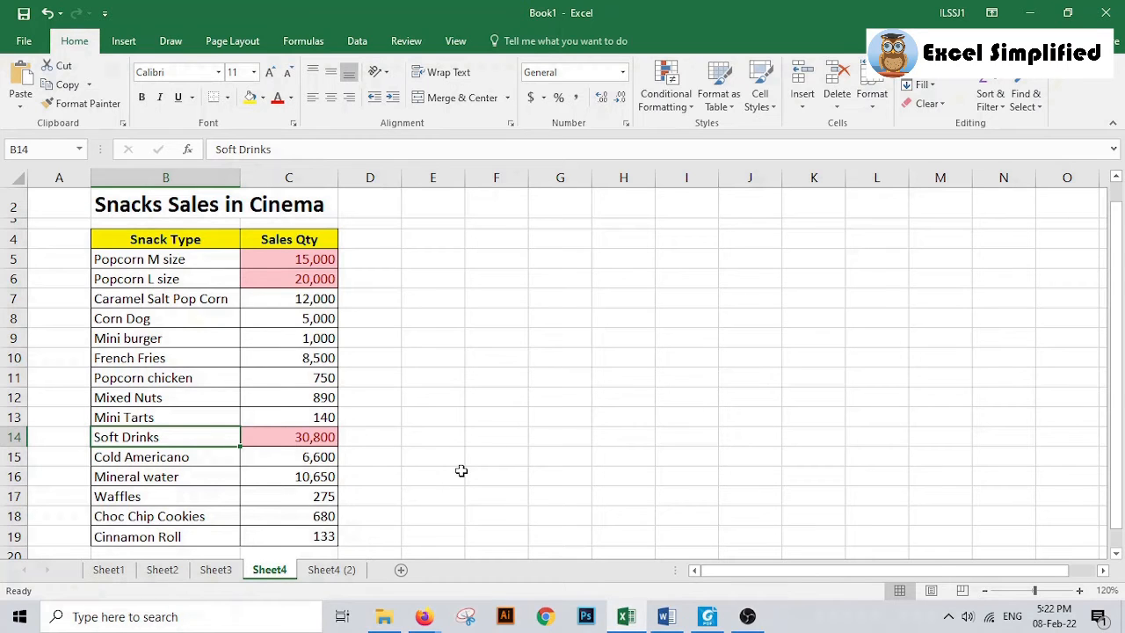
{"action": "left_click", "coordinate": [667, 93]}
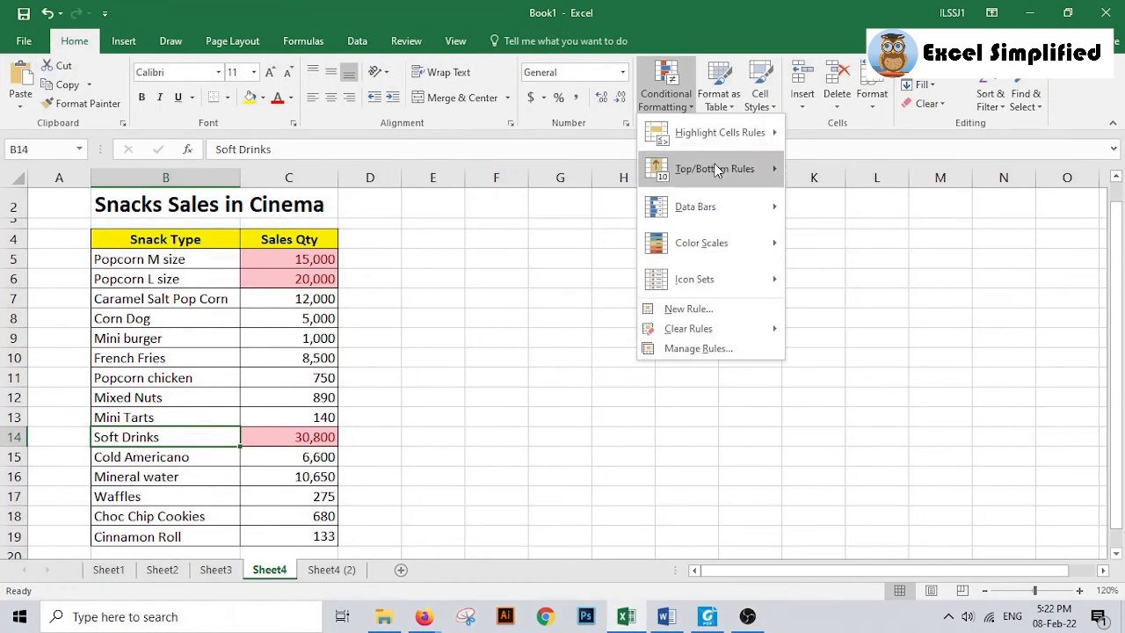
{"action": "mouse_move", "coordinate": [717, 169]}
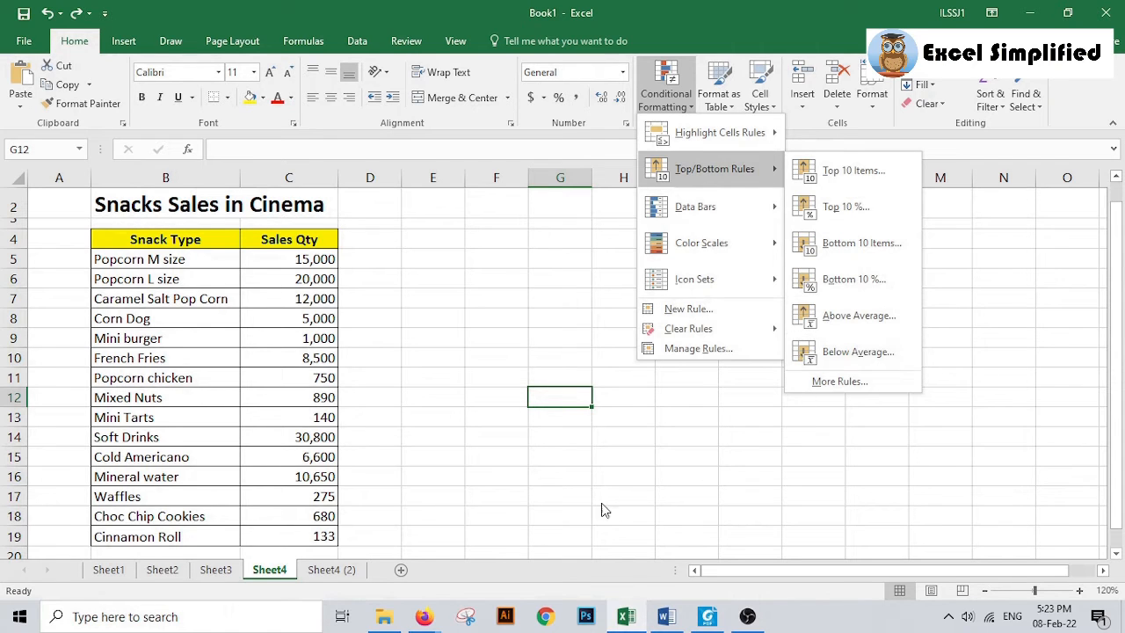
Calculate the average of the Sales Qty values C5:C19 in cell D19 with the AVERAGE function.
{"action": "left_click", "coordinate": [457, 525]}
{"action": "left_click", "coordinate": [363, 541]}
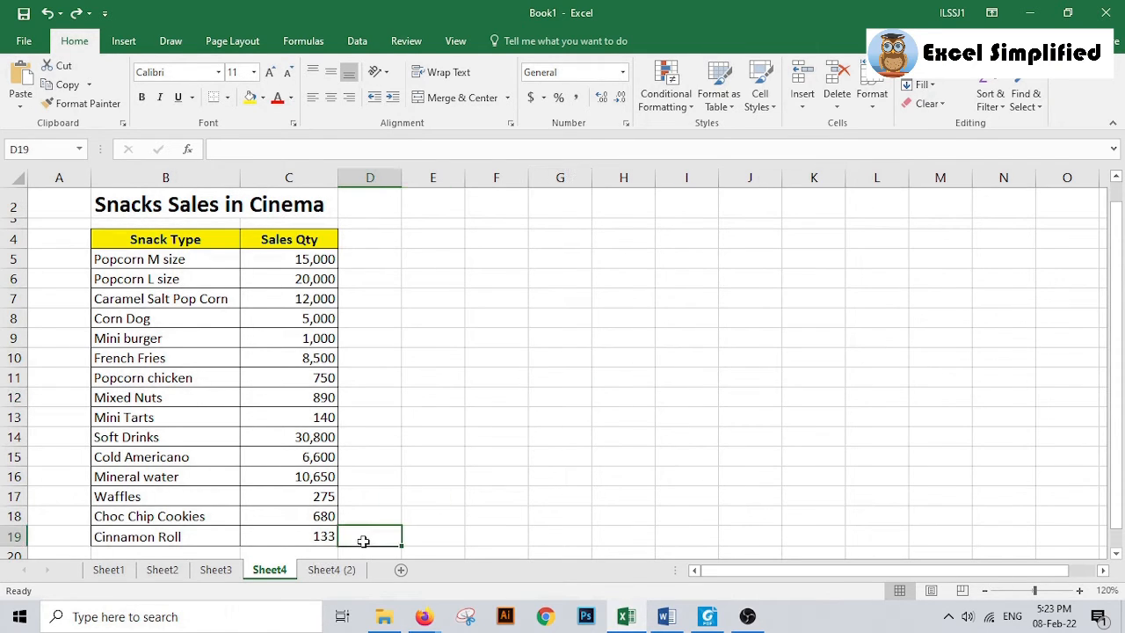
{"action": "type", "text": "="}
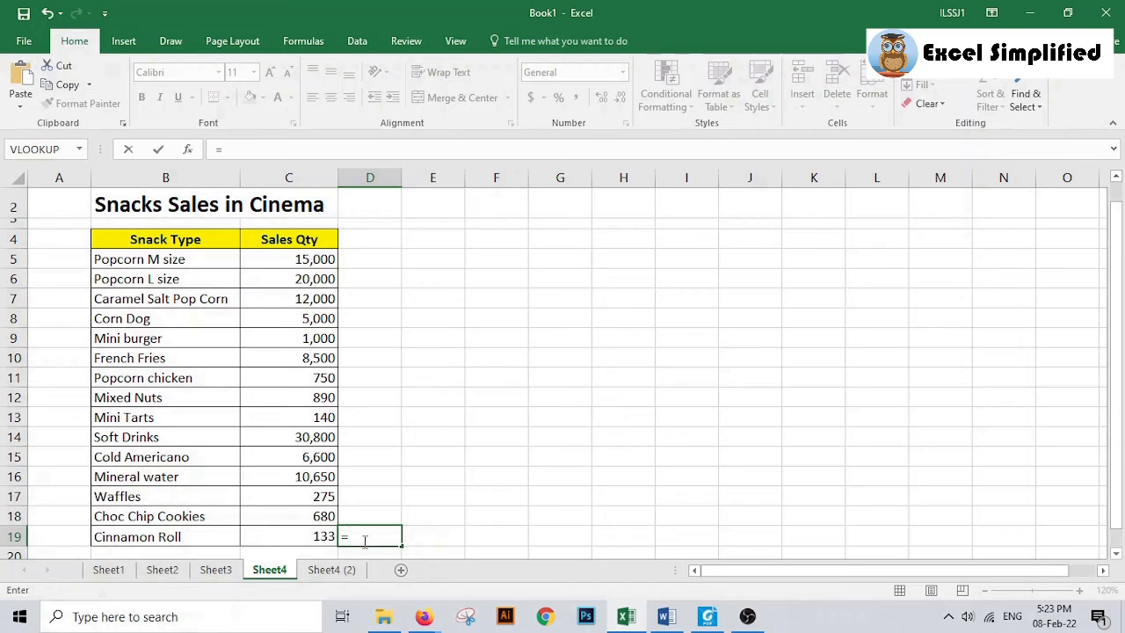
{"action": "type", "text": "average"}
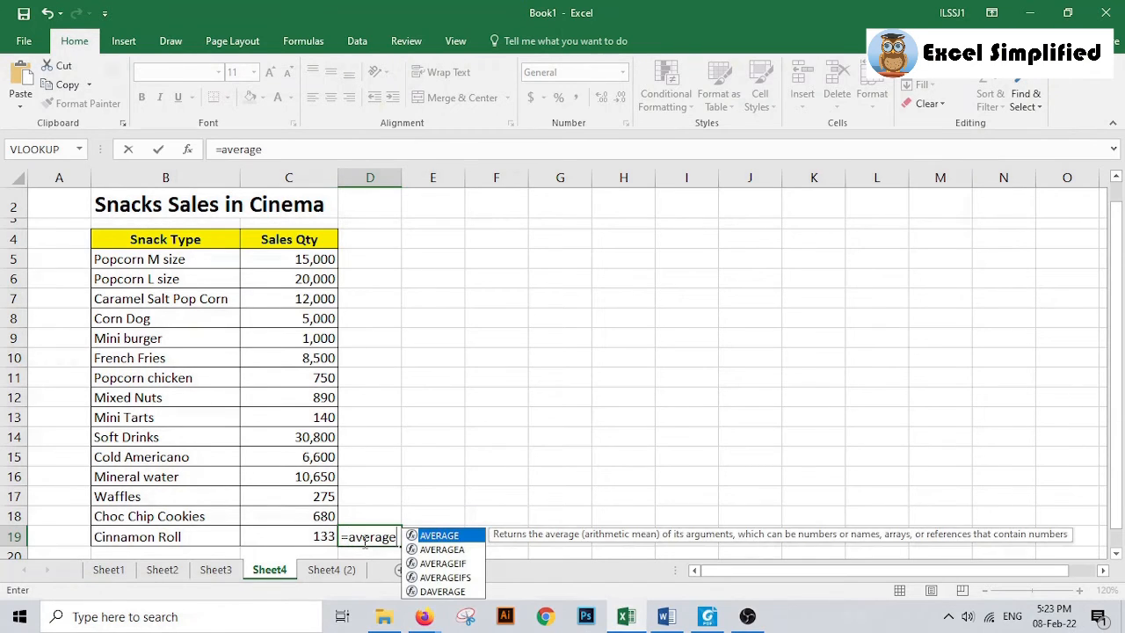
{"action": "type", "text": "("}
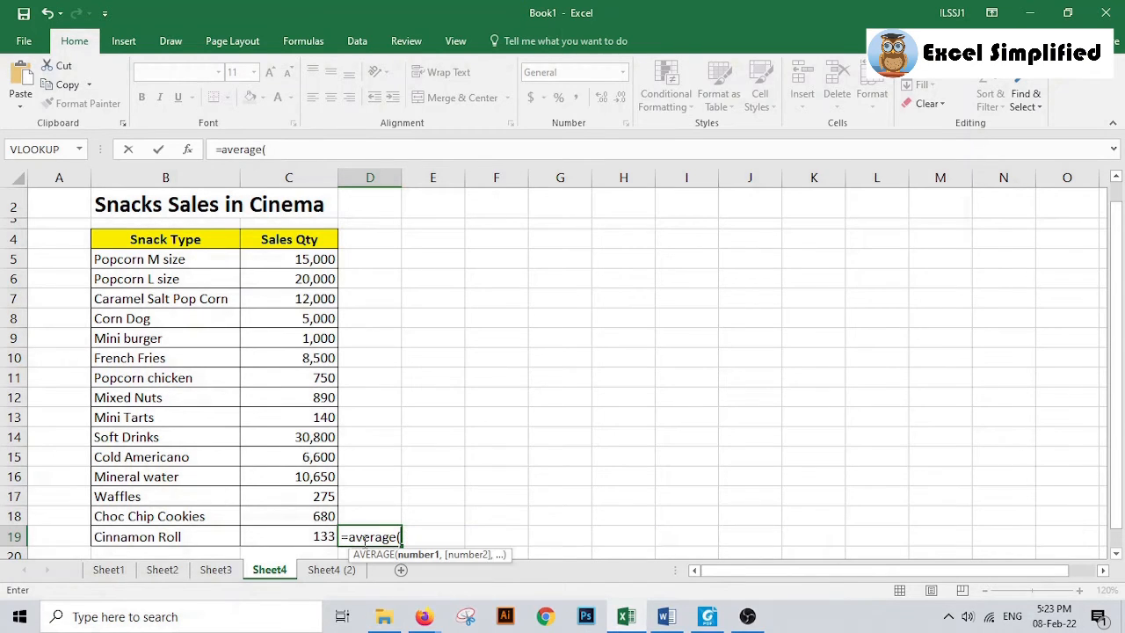
{"action": "left_click", "coordinate": [299, 260]}
{"action": "left_click_drag", "start_coordinate": [299, 261], "coordinate": [276, 537]}
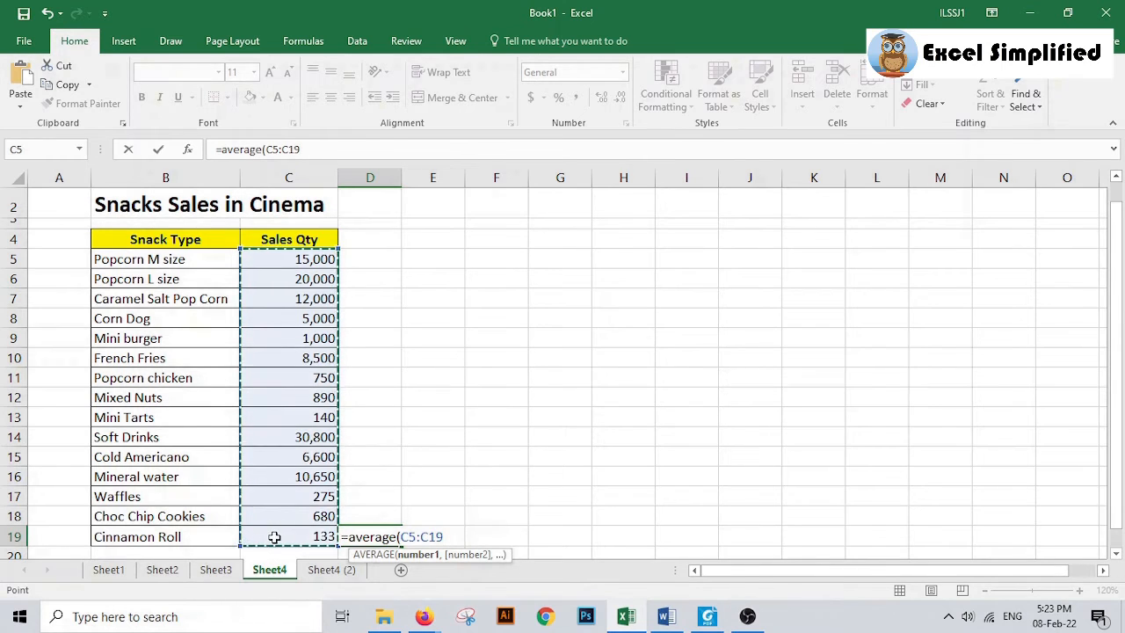
{"action": "key", "text": "Return"}
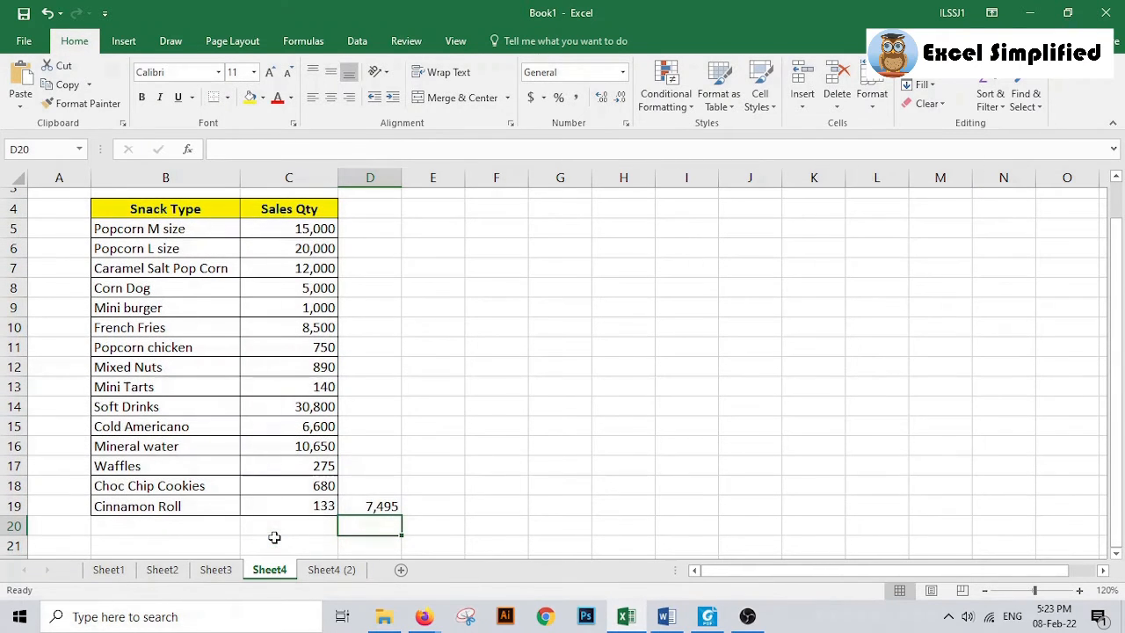
{"action": "left_click", "coordinate": [373, 506]}
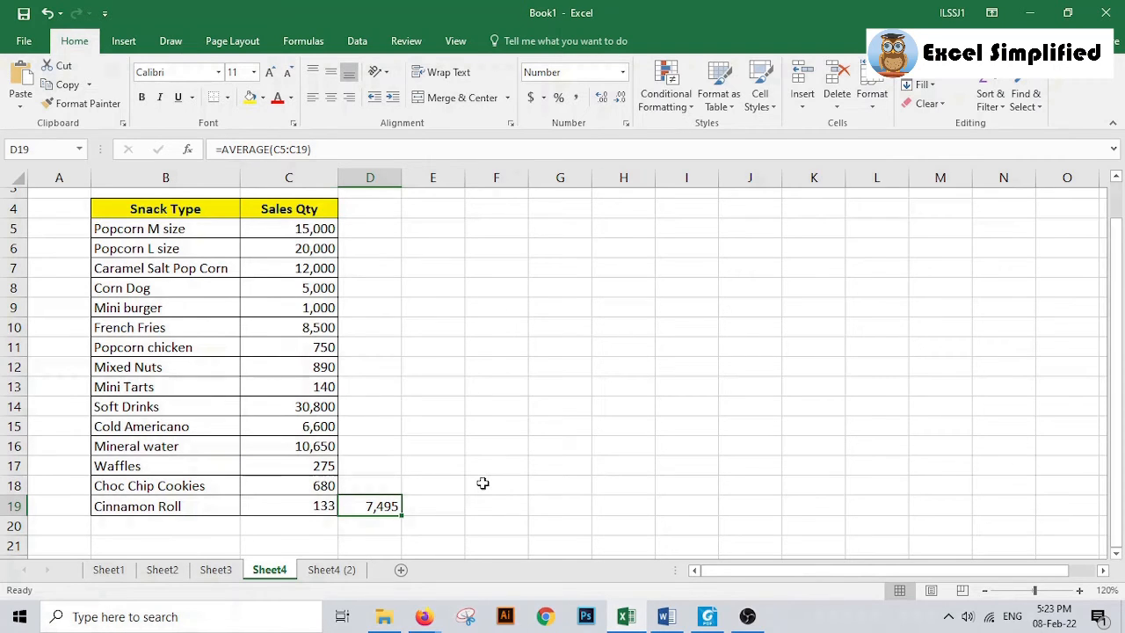
Highlight the above-average Sales Qty values in C5:C19 with Light Red Fill with Dark Red Text.
{"action": "left_click_drag", "start_coordinate": [307, 232], "coordinate": [328, 510]}
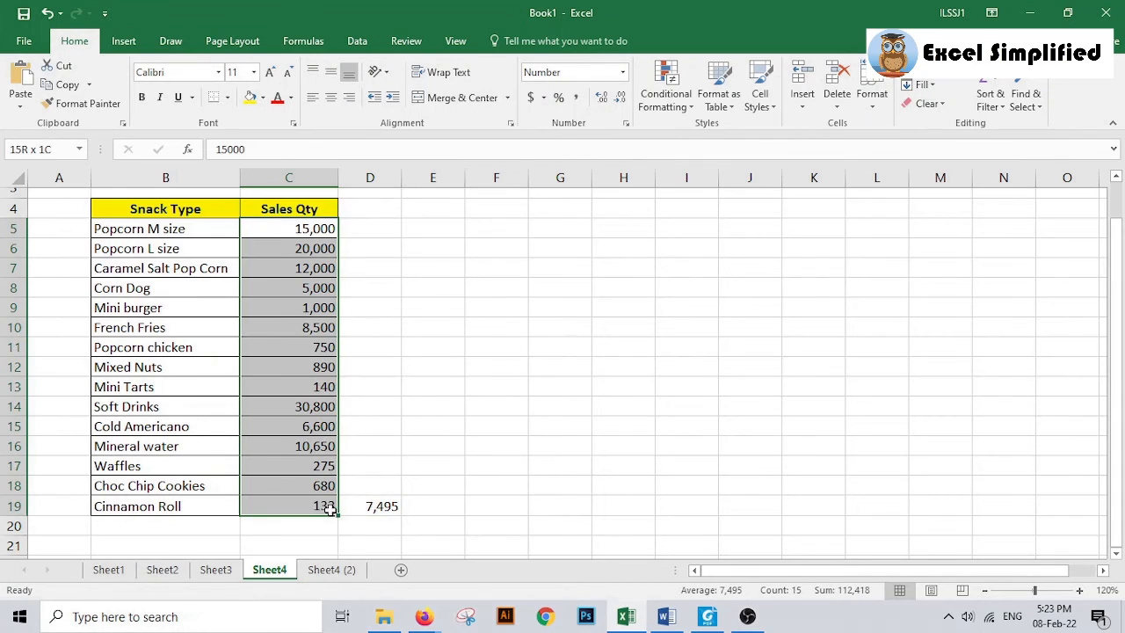
{"action": "left_click", "coordinate": [666, 104]}
{"action": "mouse_move", "coordinate": [703, 169]}
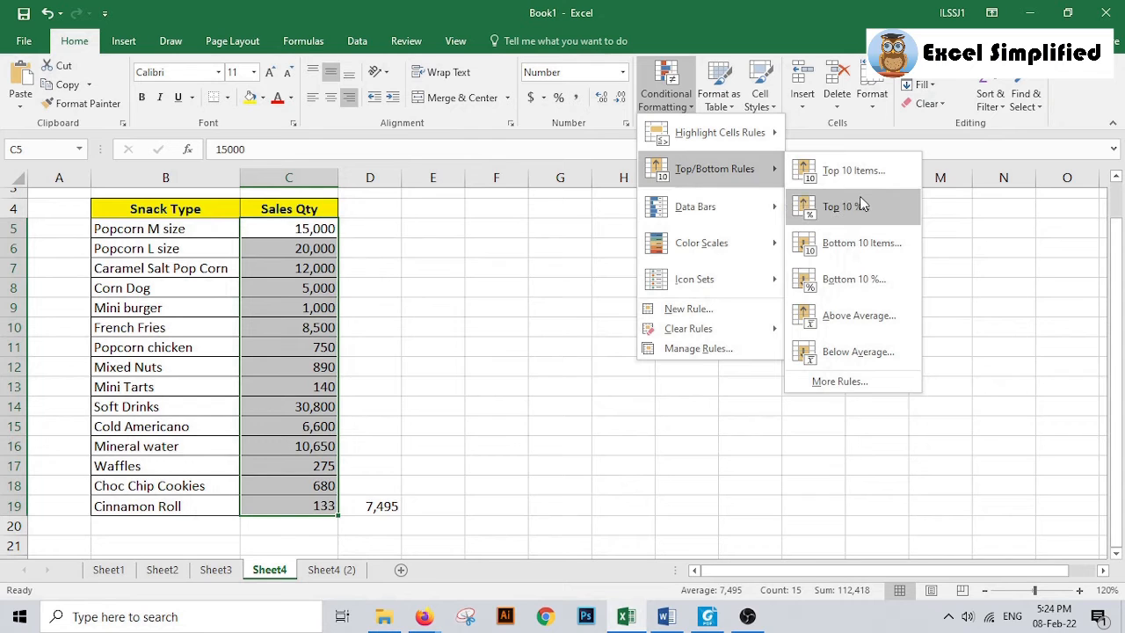
{"action": "left_click", "coordinate": [860, 318]}
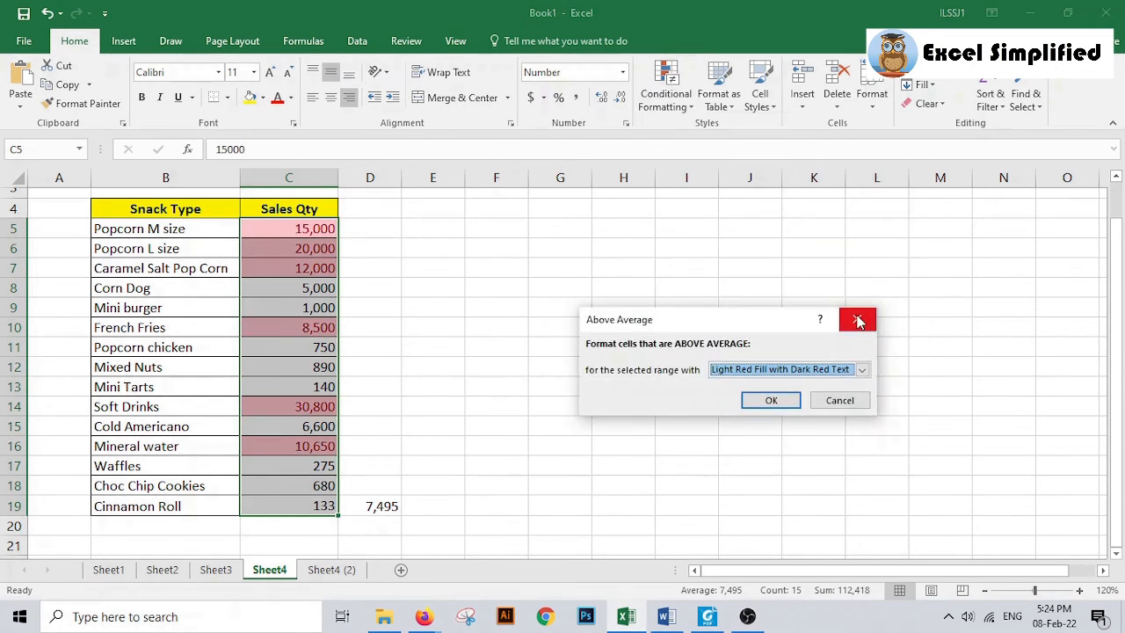
{"action": "left_click", "coordinate": [785, 400]}
{"action": "left_click", "coordinate": [425, 289]}
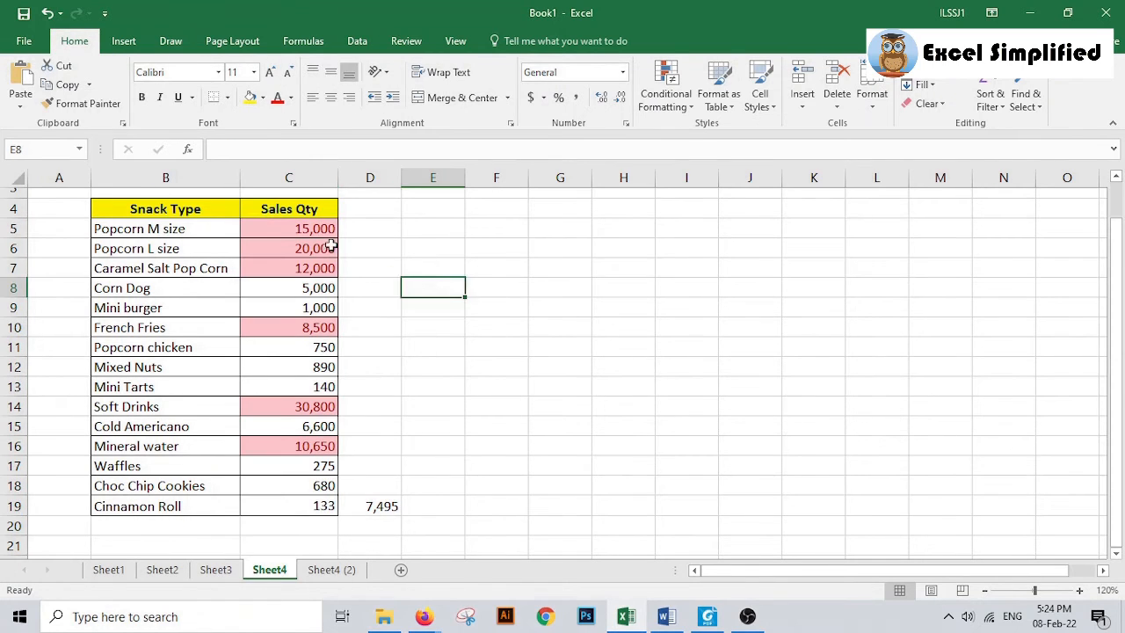
Compare the highlighted Sales Qty cells with the average in D19 and undo the Above Average rule.
{"action": "left_click_drag", "start_coordinate": [319, 230], "coordinate": [319, 269]}
{"action": "left_click", "coordinate": [306, 327]}
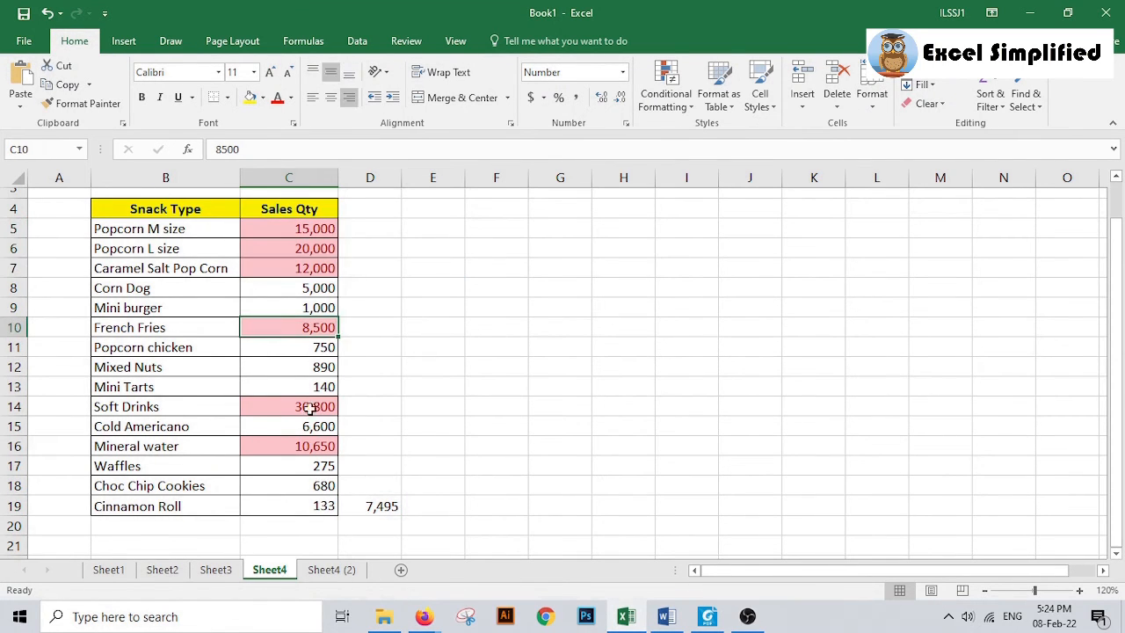
{"action": "left_click", "coordinate": [311, 407]}
{"action": "left_click", "coordinate": [305, 446]}
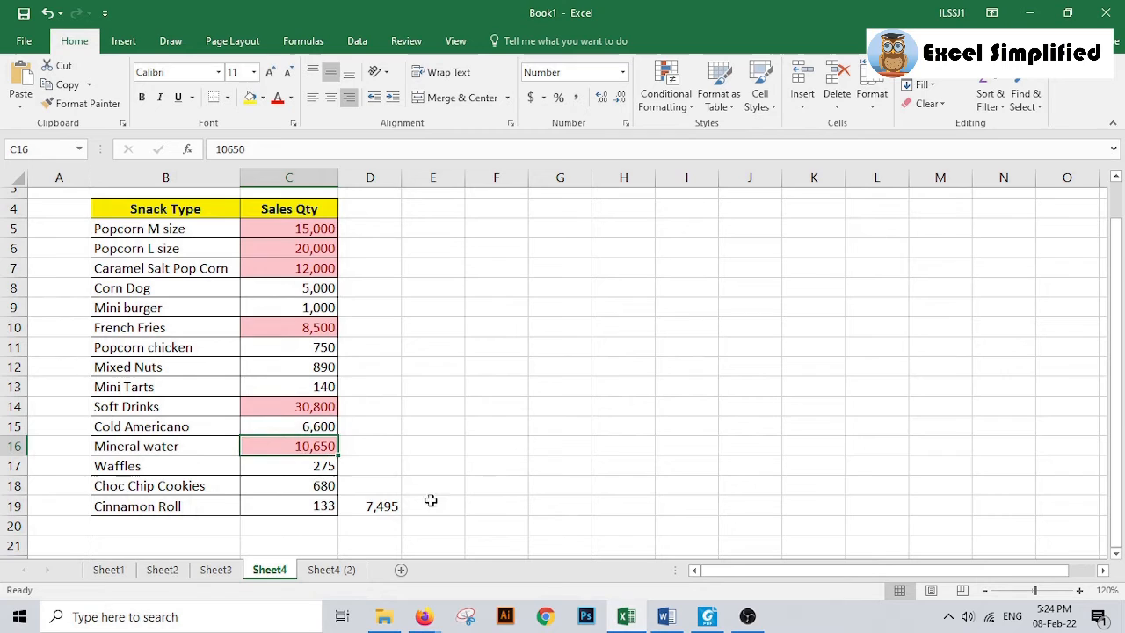
{"action": "left_click", "coordinate": [388, 525]}
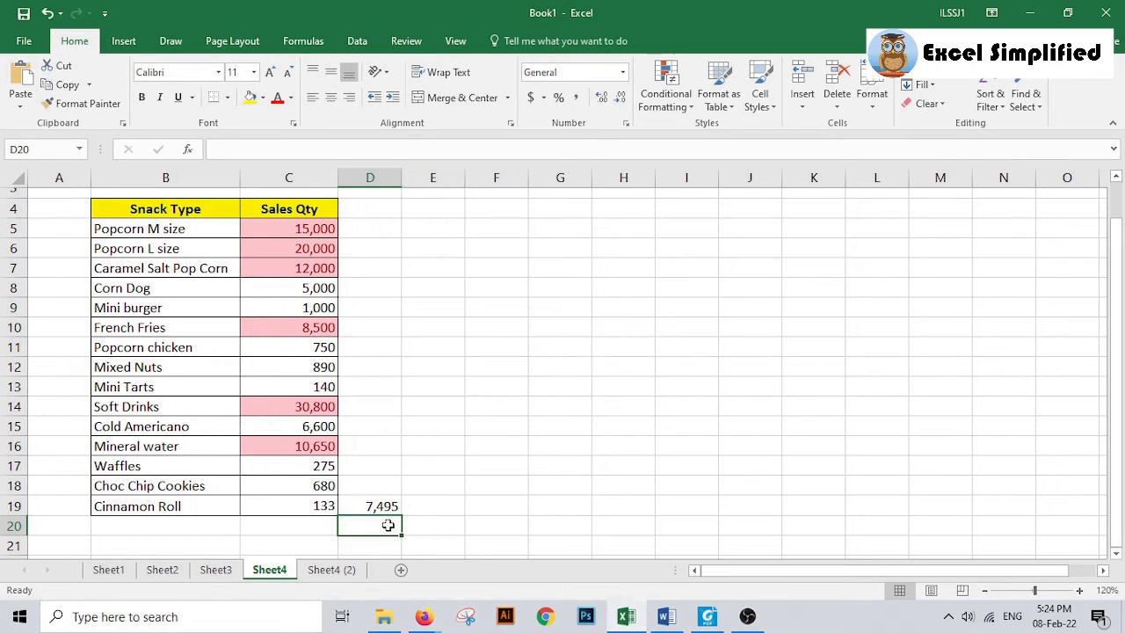
{"action": "left_click", "coordinate": [385, 507]}
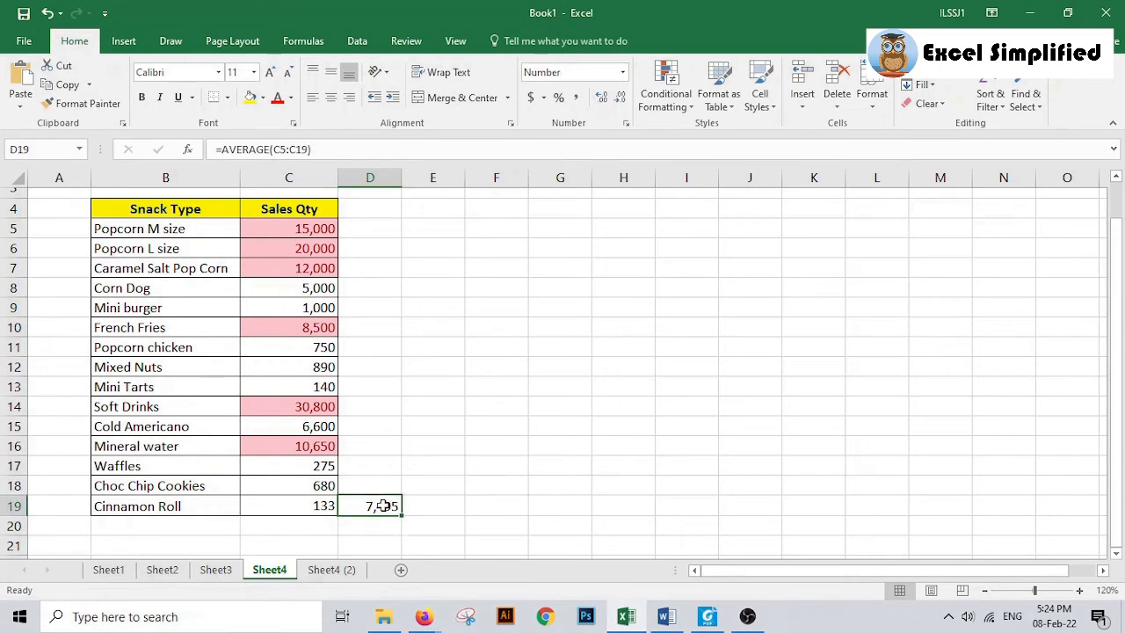
{"action": "left_click", "coordinate": [47, 12]}
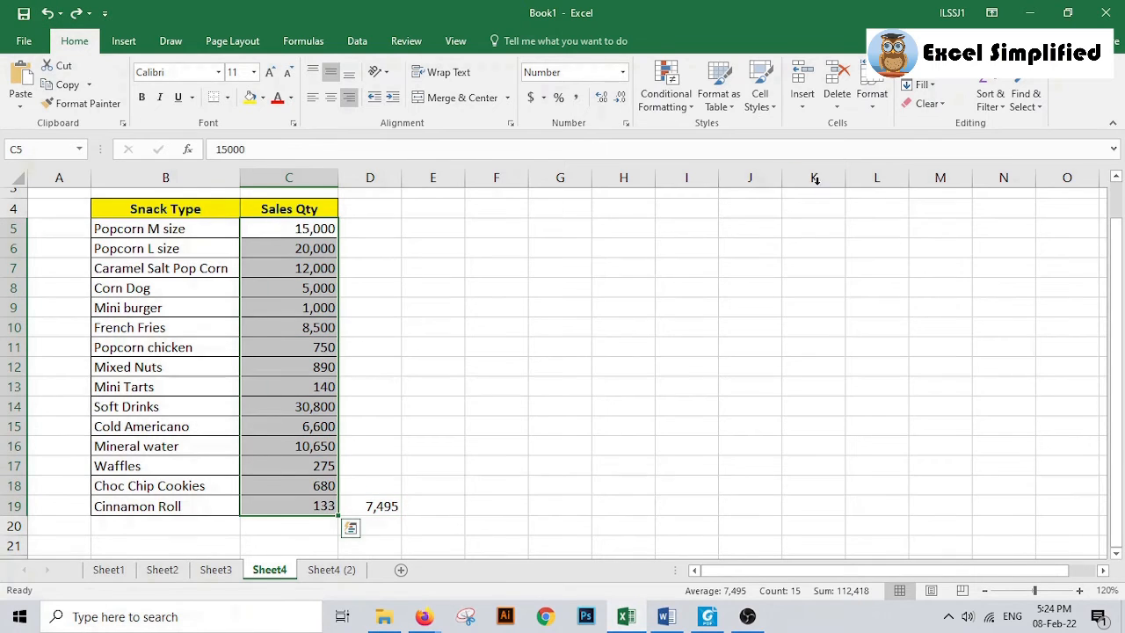
Highlight the below-average Sales Qty values in C5:C19 with Light Red Fill with Dark Red Text and compare them with D19.
{"action": "left_click", "coordinate": [690, 104]}
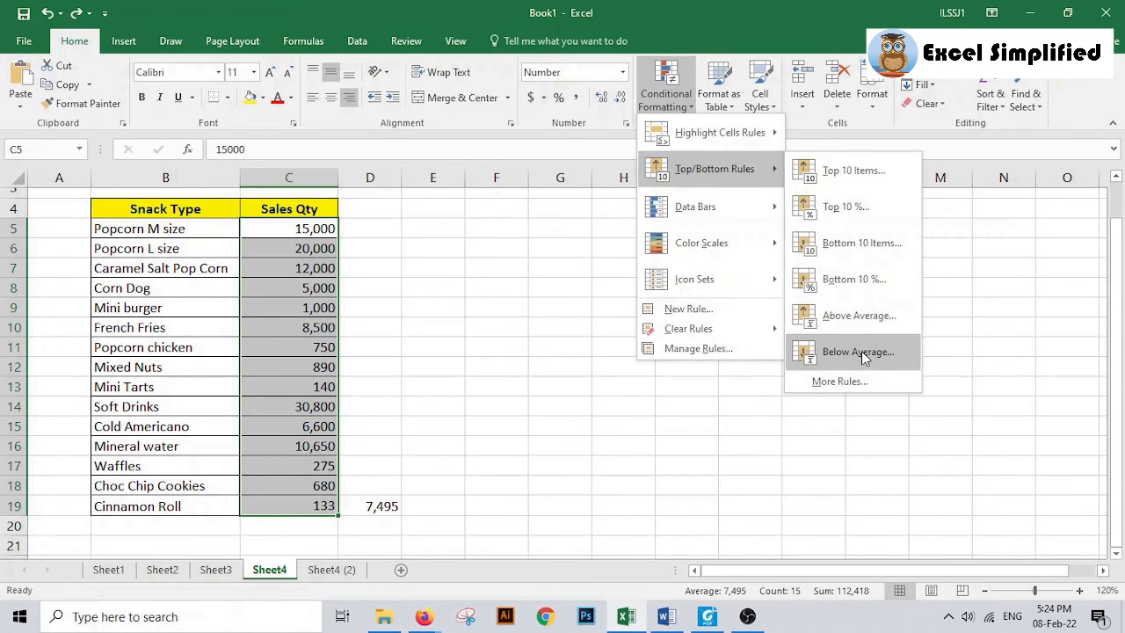
{"action": "left_click", "coordinate": [861, 351]}
{"action": "left_click", "coordinate": [761, 397]}
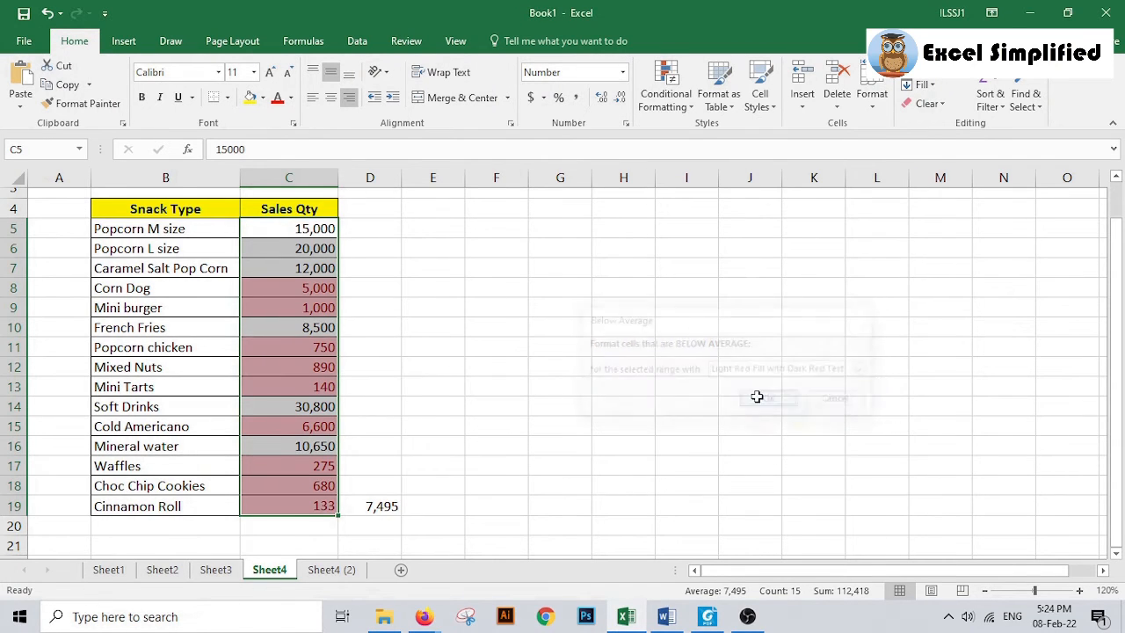
{"action": "left_click", "coordinate": [396, 446]}
{"action": "left_click", "coordinate": [369, 507]}
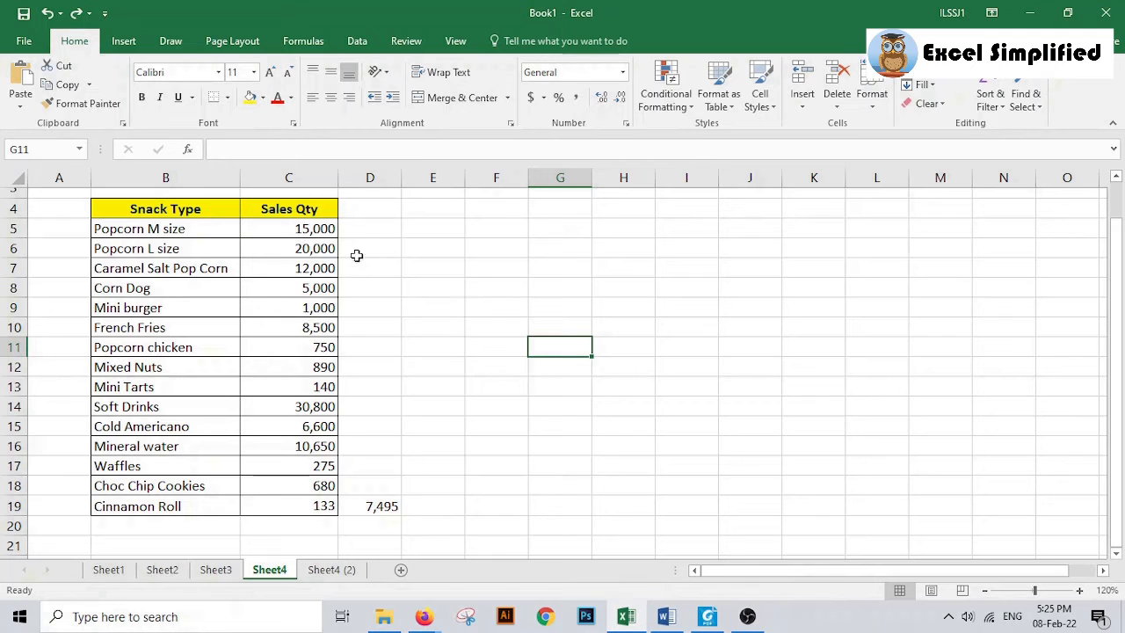
Add blue gradient-fill data bars to the Sales Qty values in C5:C19.
{"action": "left_click_drag", "start_coordinate": [318, 230], "coordinate": [320, 512]}
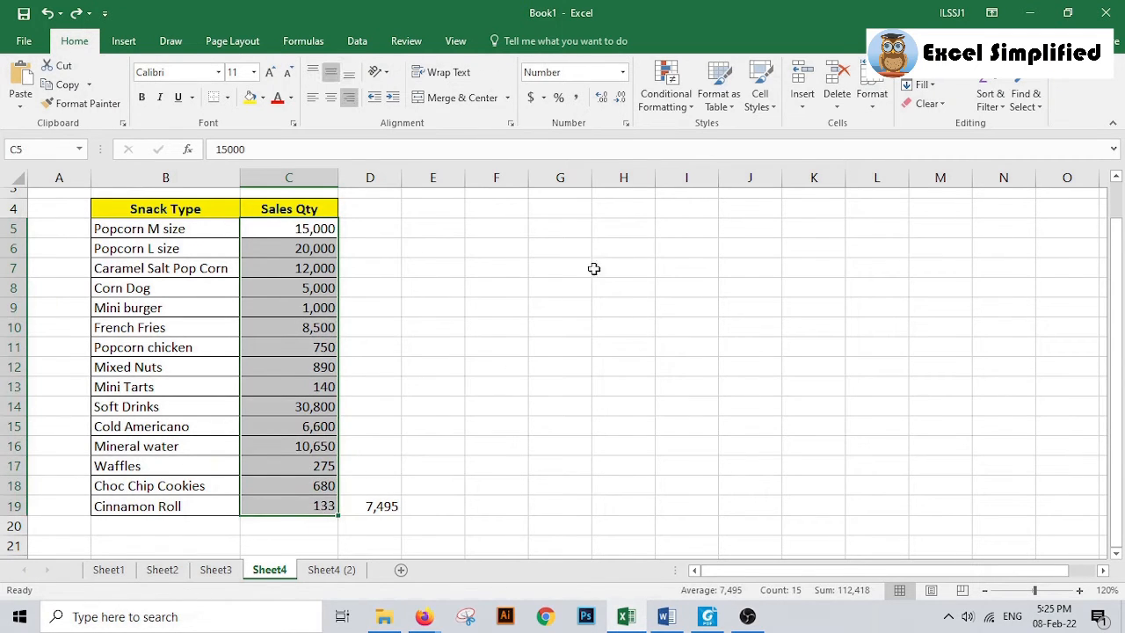
{"action": "left_click", "coordinate": [692, 107]}
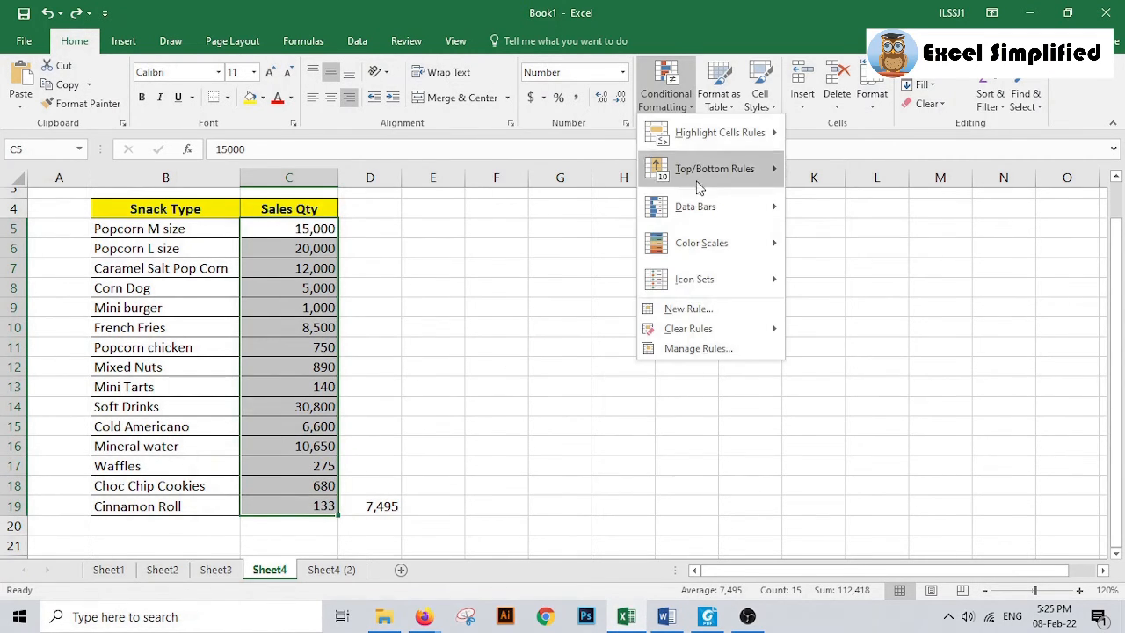
{"action": "mouse_move", "coordinate": [714, 216]}
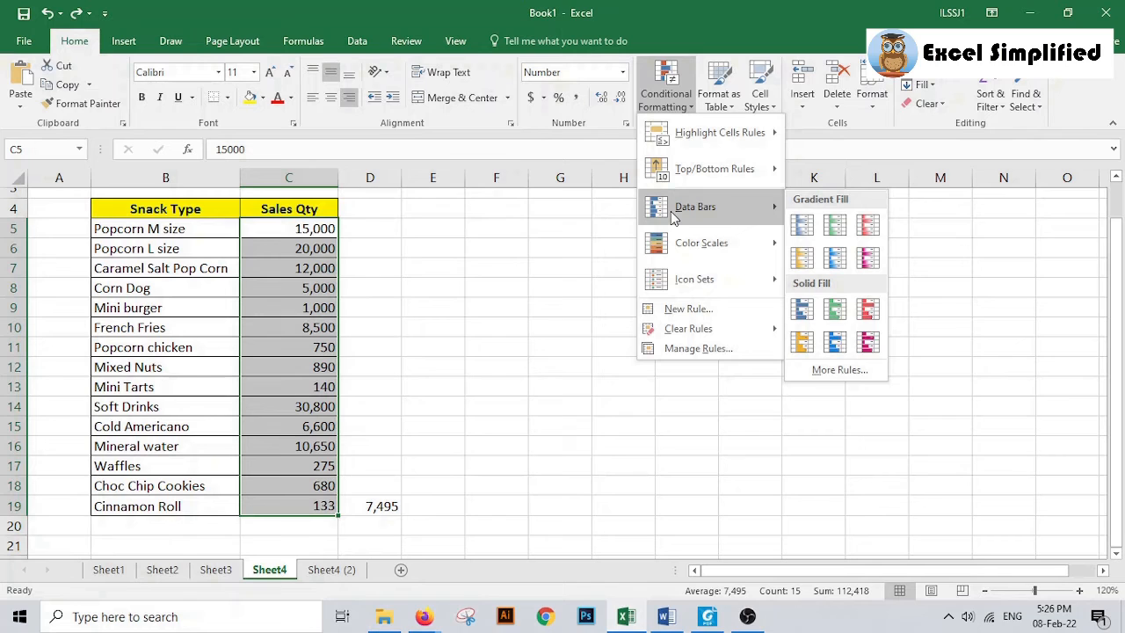
{"action": "left_click", "coordinate": [801, 225]}
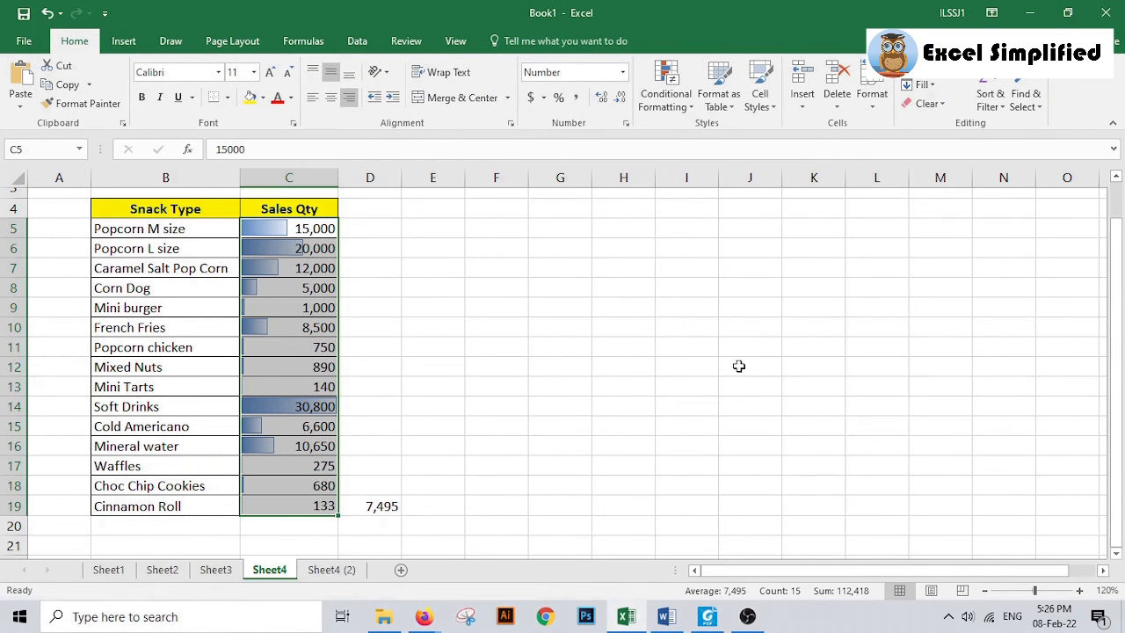
{"action": "left_click", "coordinate": [620, 361]}
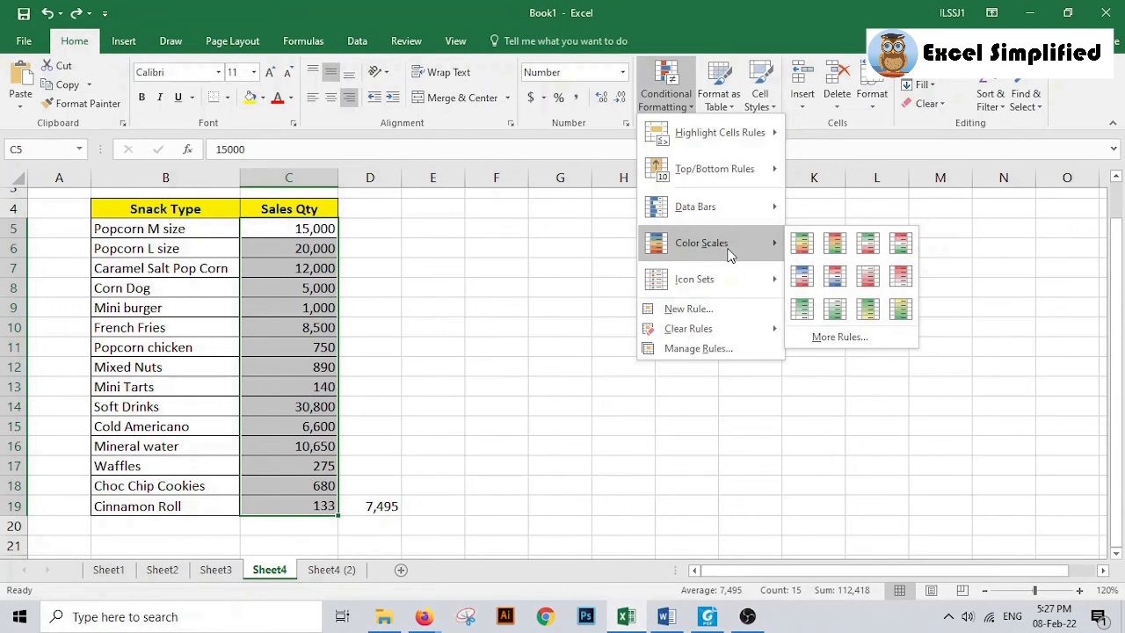
Apply the green-yellow-red color scale to the Sales Qty values in C5:C19 and inspect the Corn Dog and Mini burger quantities.
{"action": "left_click", "coordinate": [803, 244]}
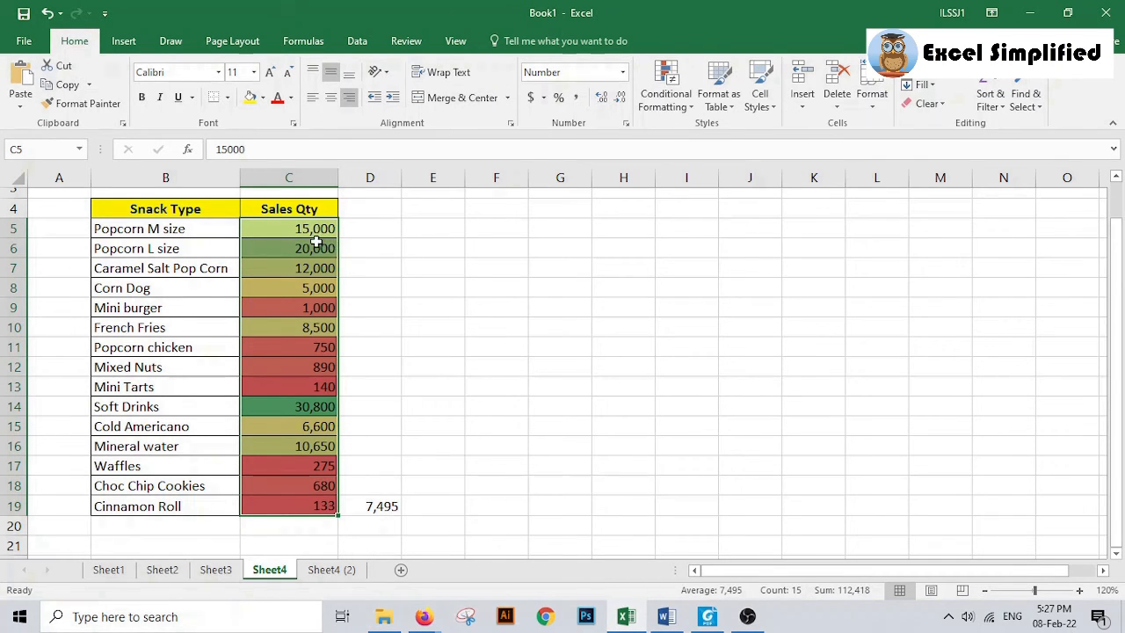
{"action": "left_click", "coordinate": [323, 288]}
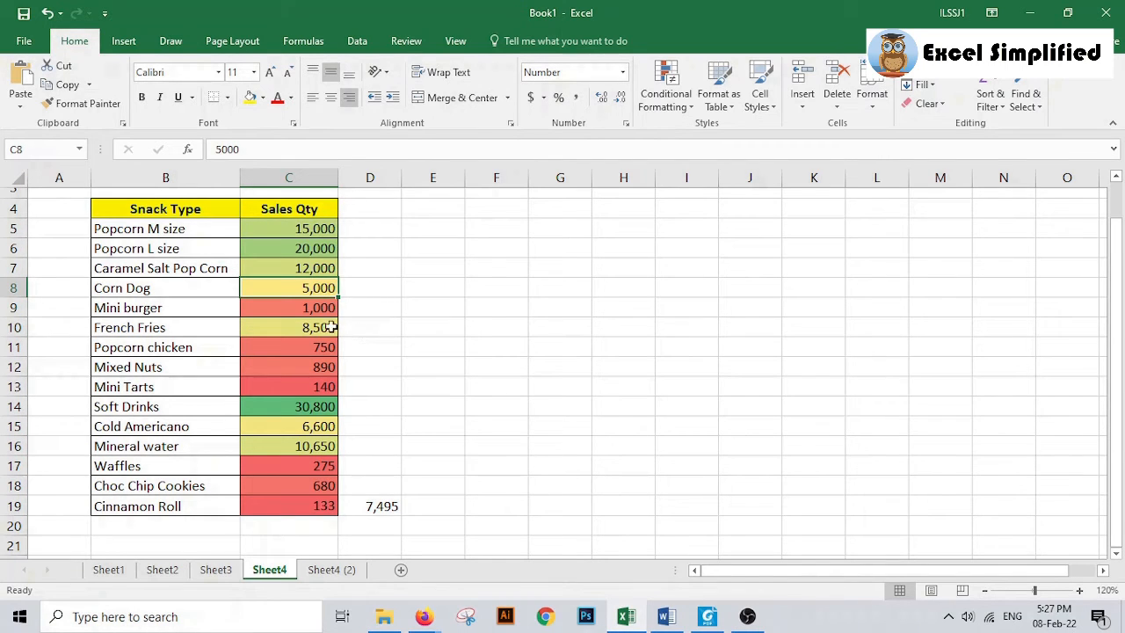
{"action": "left_click", "coordinate": [309, 307]}
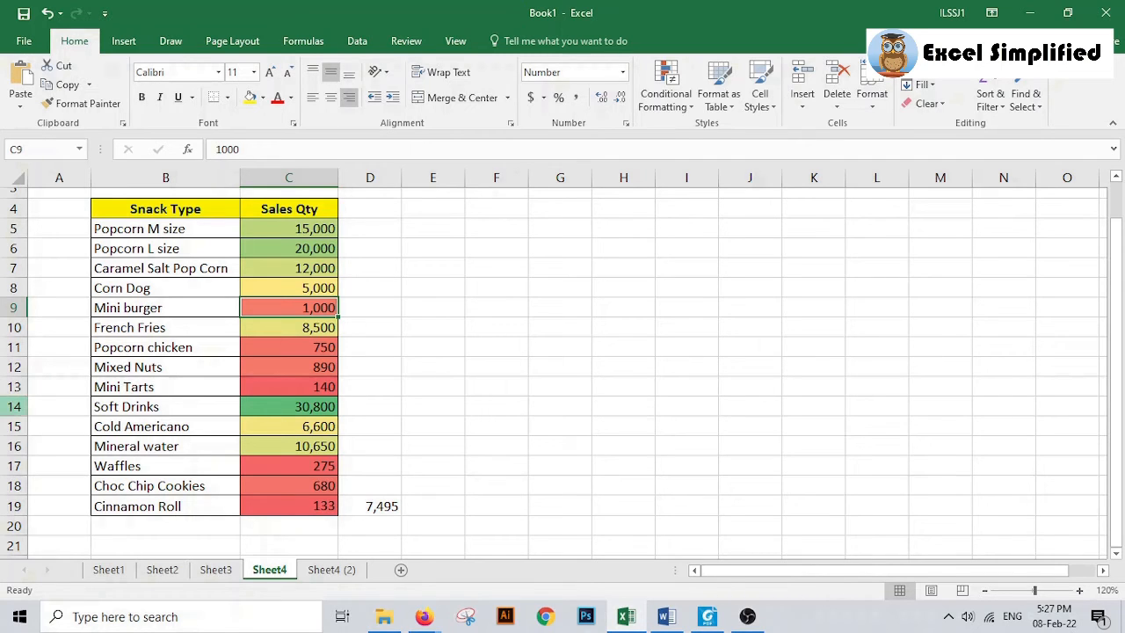
{"action": "key", "text": "alt+Tab"}
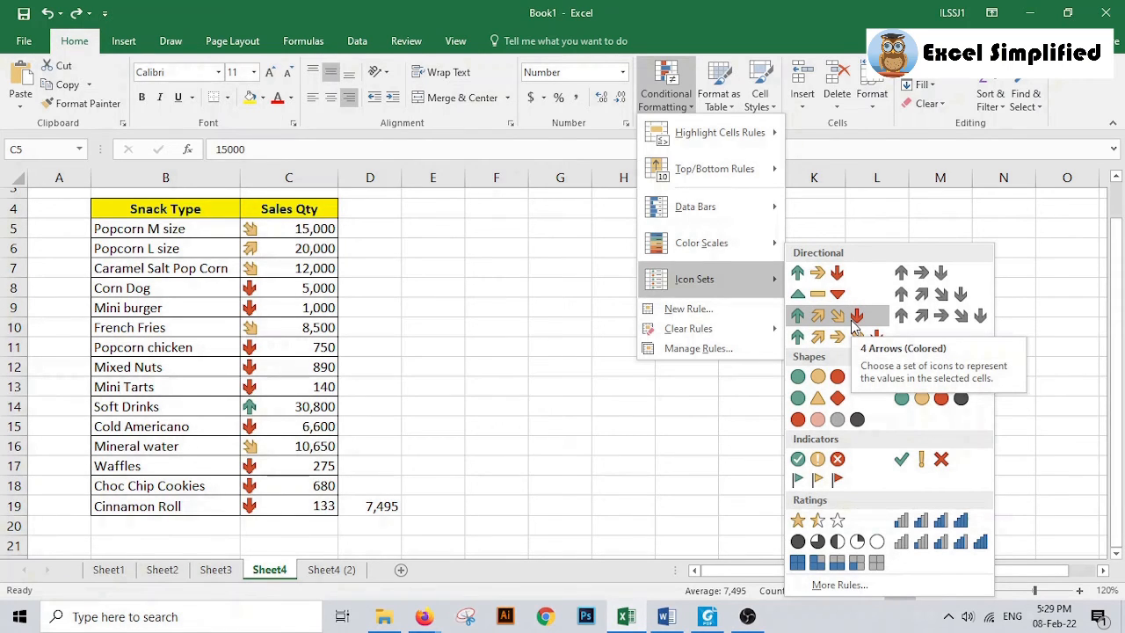
Apply the directional icon set with three colored arrows to the Sales Qty values in C5:C19.
{"action": "left_click", "coordinate": [824, 278]}
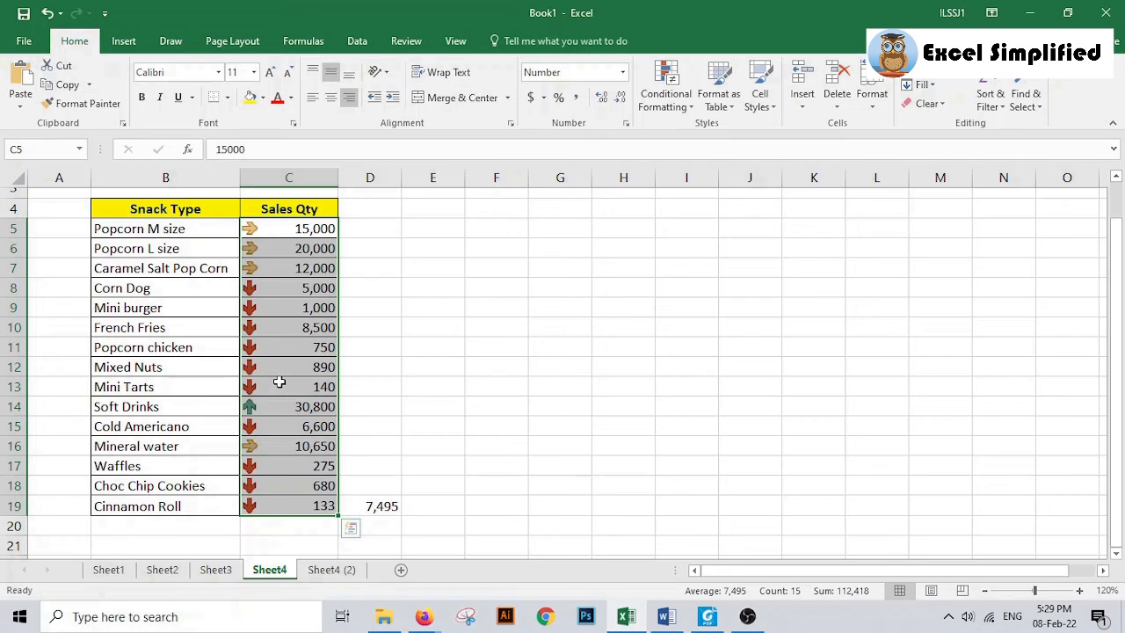
{"action": "left_click", "coordinate": [266, 425]}
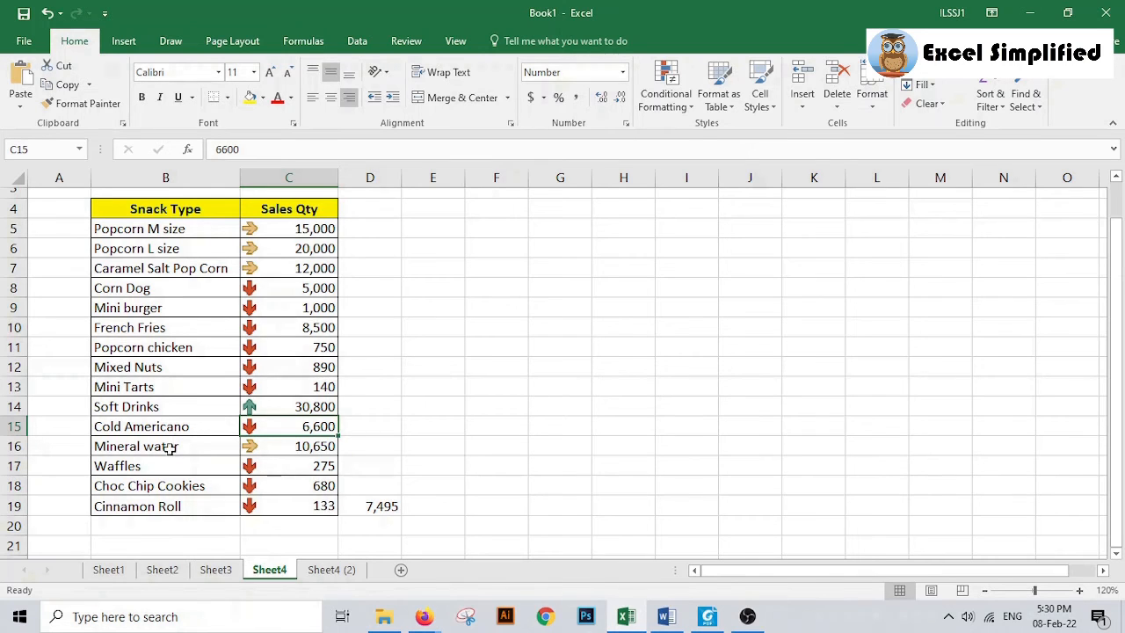
Compare the arrow icons with the Sales Qty values for the popcorn, mixed snack, Soft Drinks and Mineral water rows.
{"action": "left_click", "coordinate": [165, 404]}
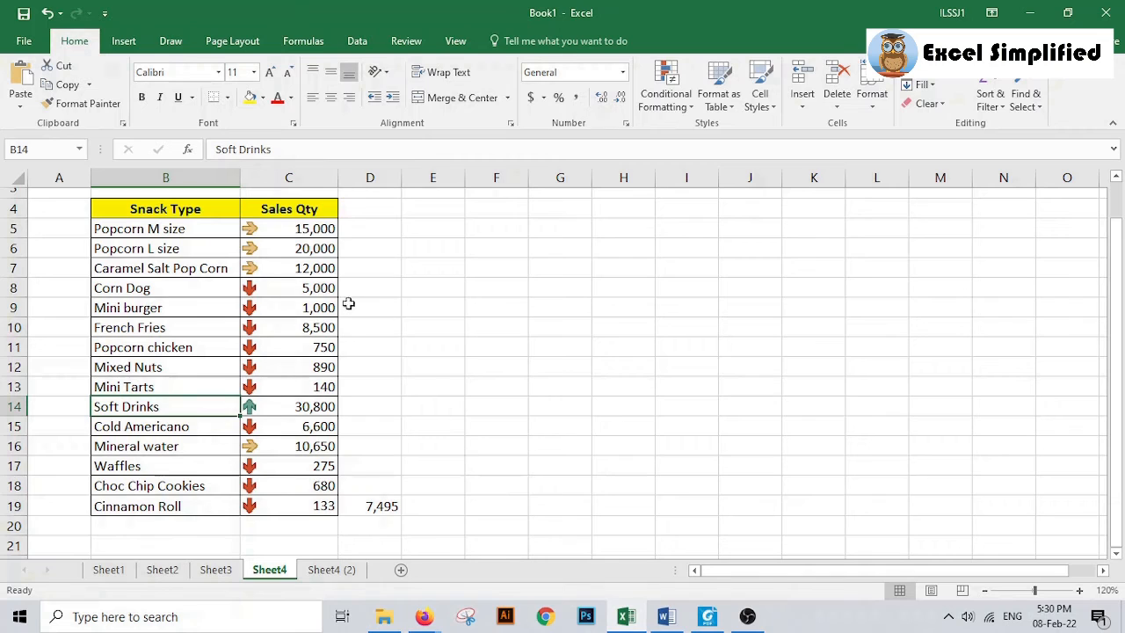
{"action": "left_click_drag", "start_coordinate": [293, 349], "coordinate": [297, 384]}
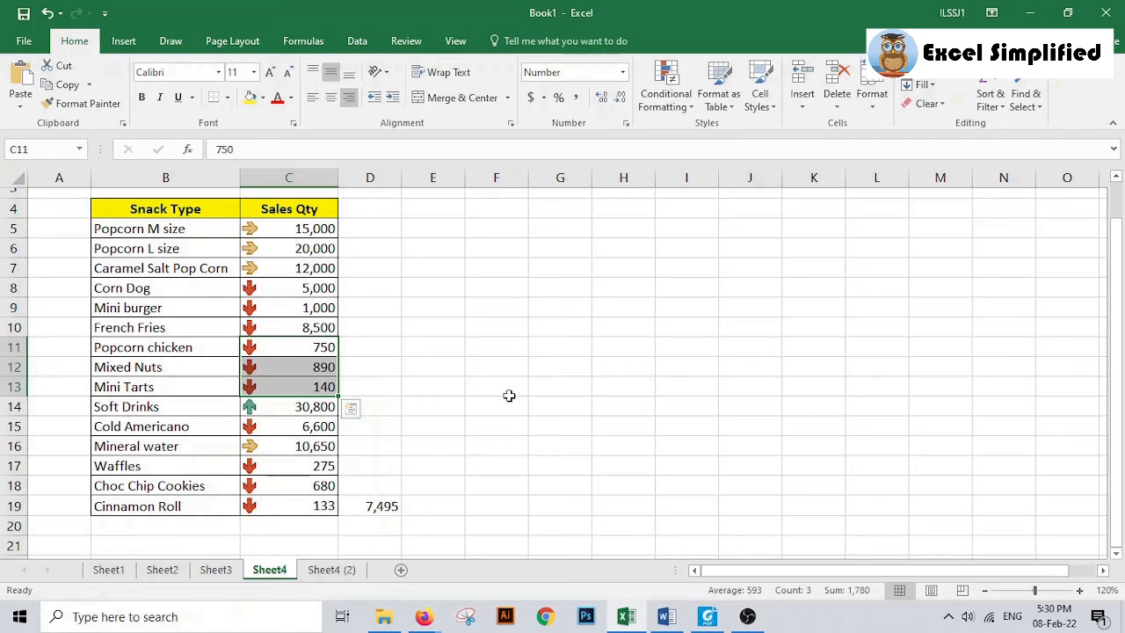
{"action": "left_click_drag", "start_coordinate": [309, 233], "coordinate": [303, 268]}
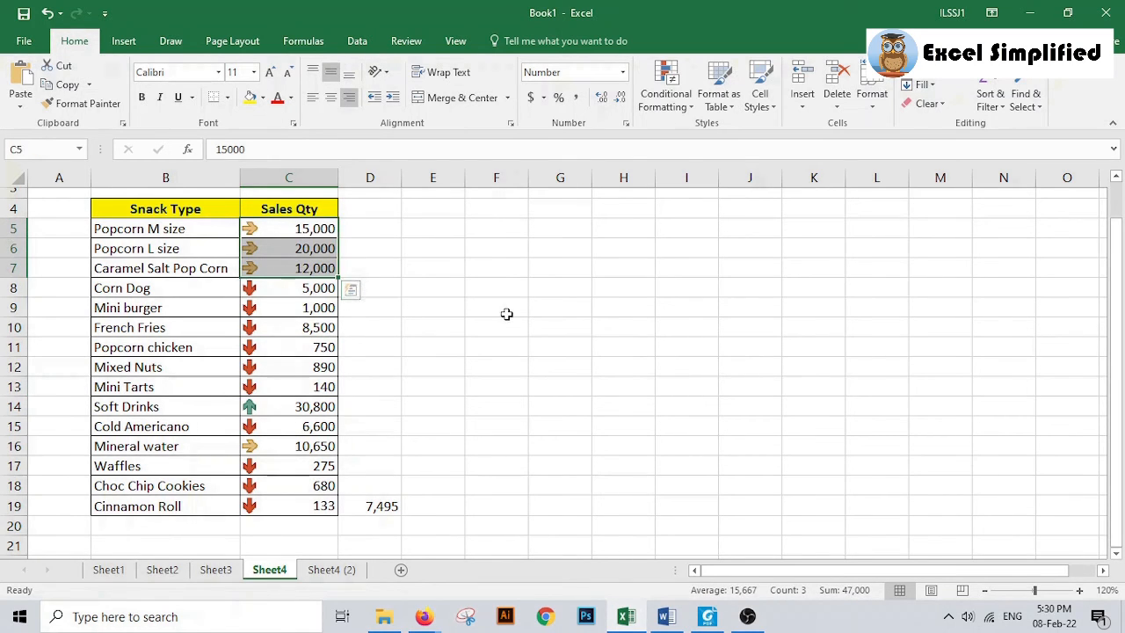
{"action": "left_click", "coordinate": [506, 313]}
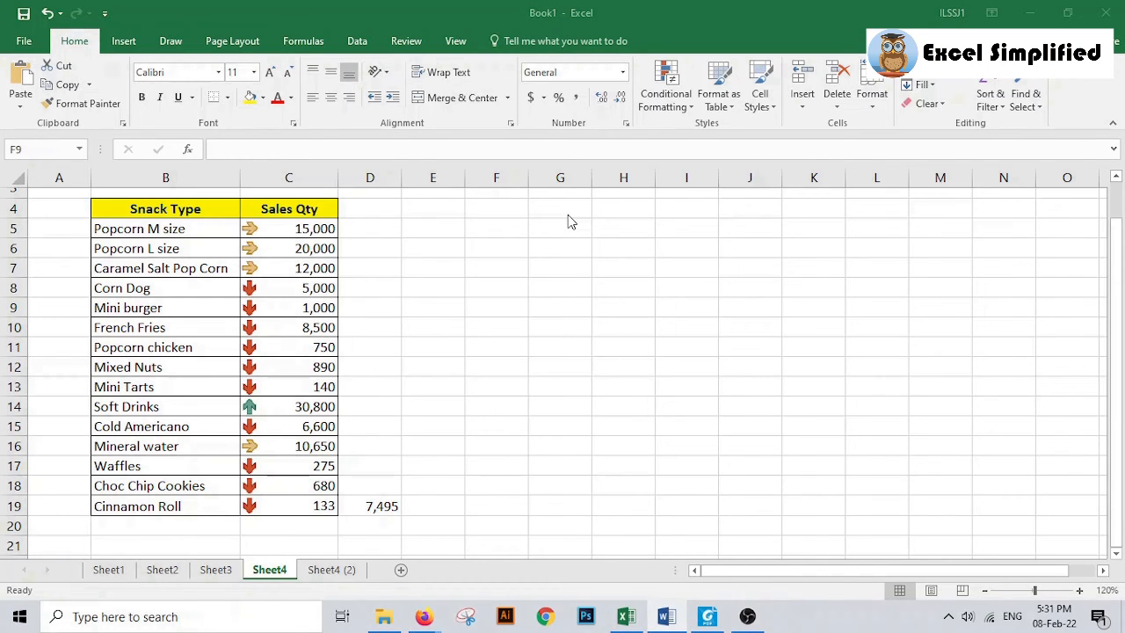
{"action": "left_click", "coordinate": [276, 407]}
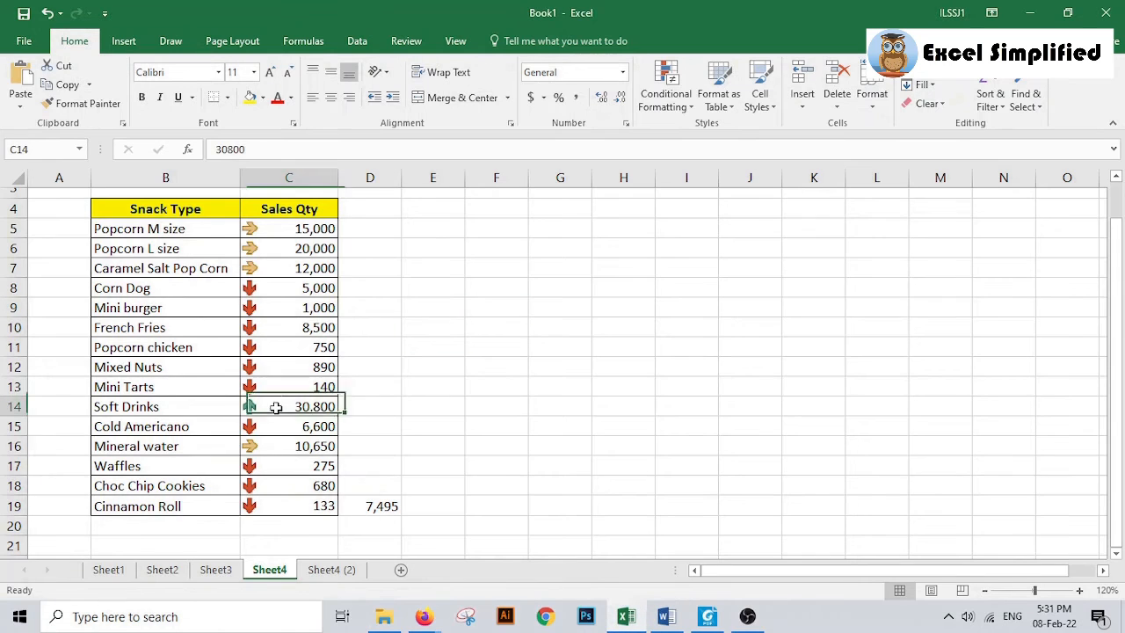
{"action": "left_click", "coordinate": [276, 440]}
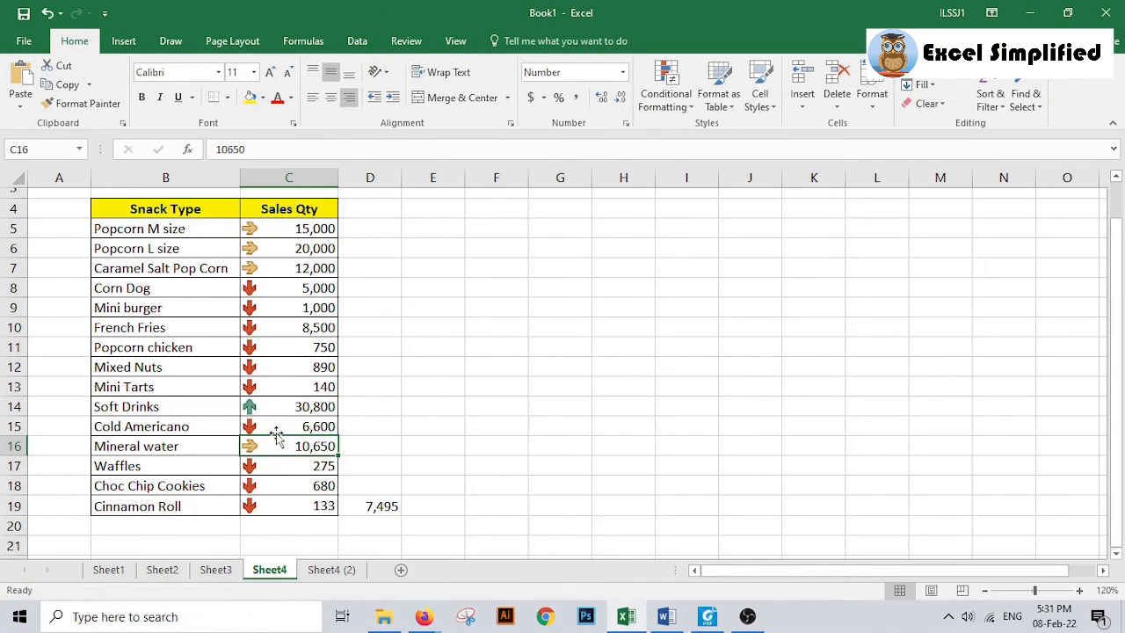
Open the three-arrow icon set rule on C5:C19 for editing from the conditional formatting rules list.
{"action": "left_click_drag", "start_coordinate": [283, 229], "coordinate": [291, 504]}
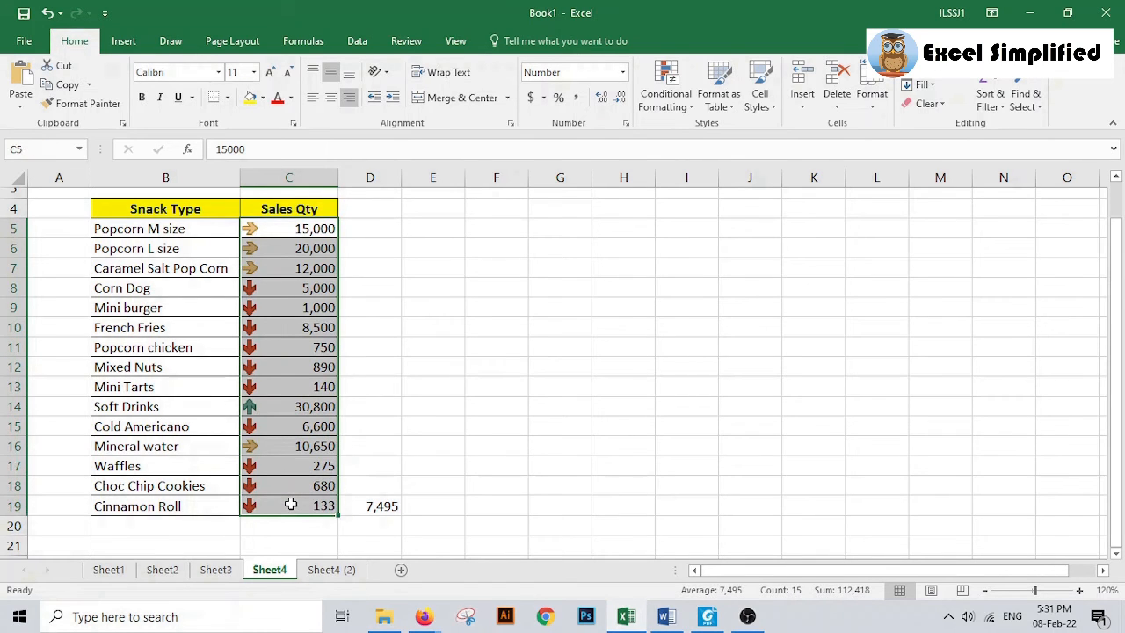
{"action": "left_click", "coordinate": [662, 111]}
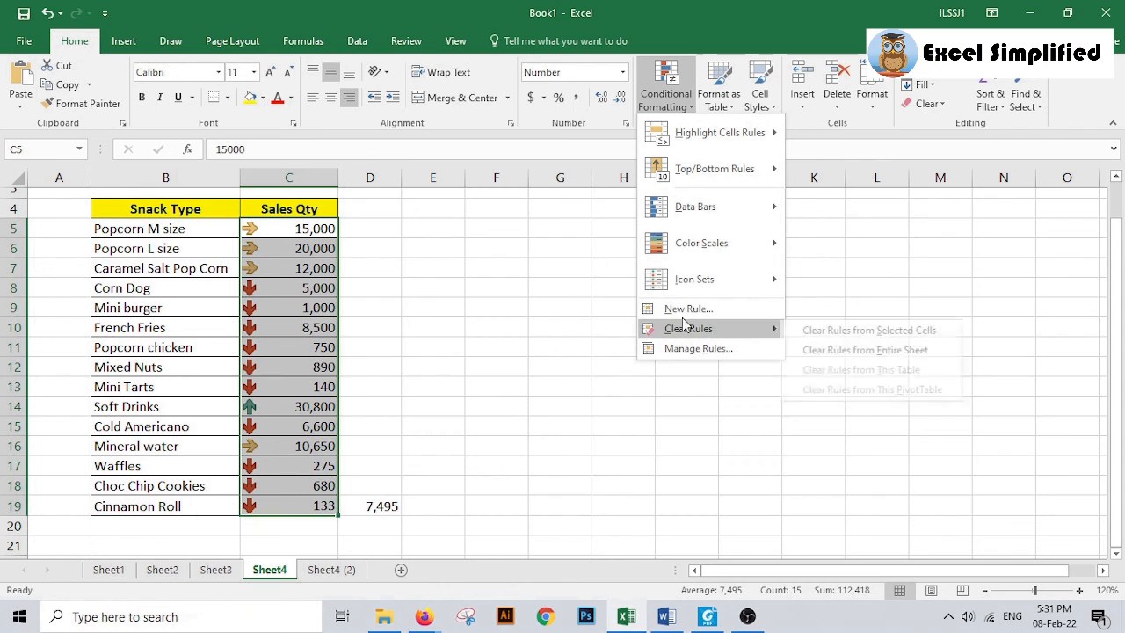
{"action": "left_click", "coordinate": [686, 354]}
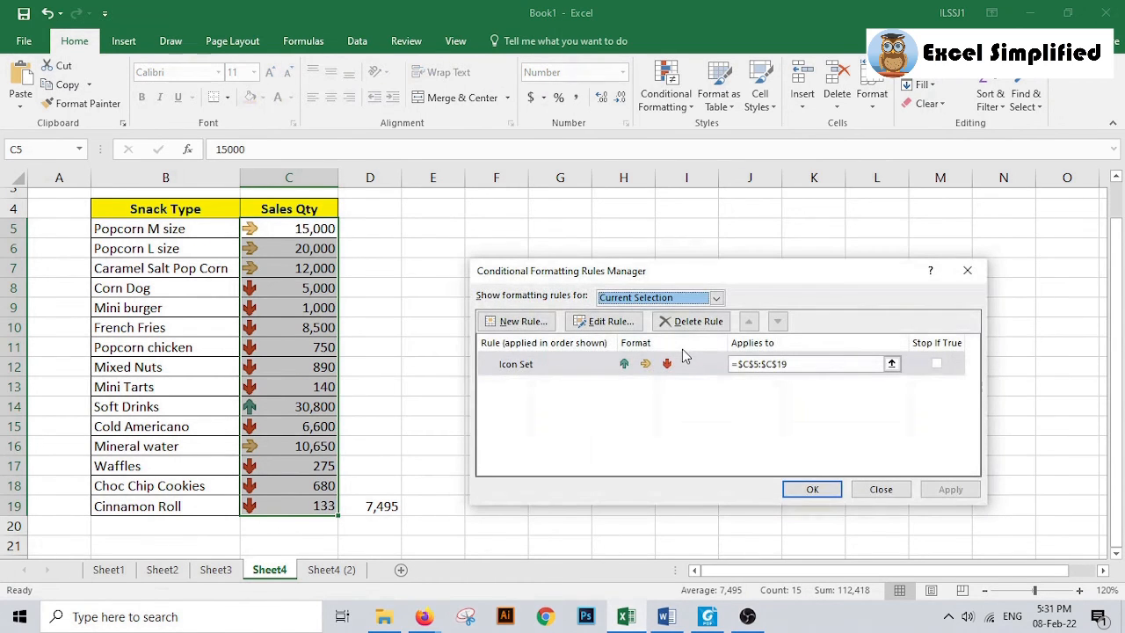
{"action": "double_click", "coordinate": [542, 367]}
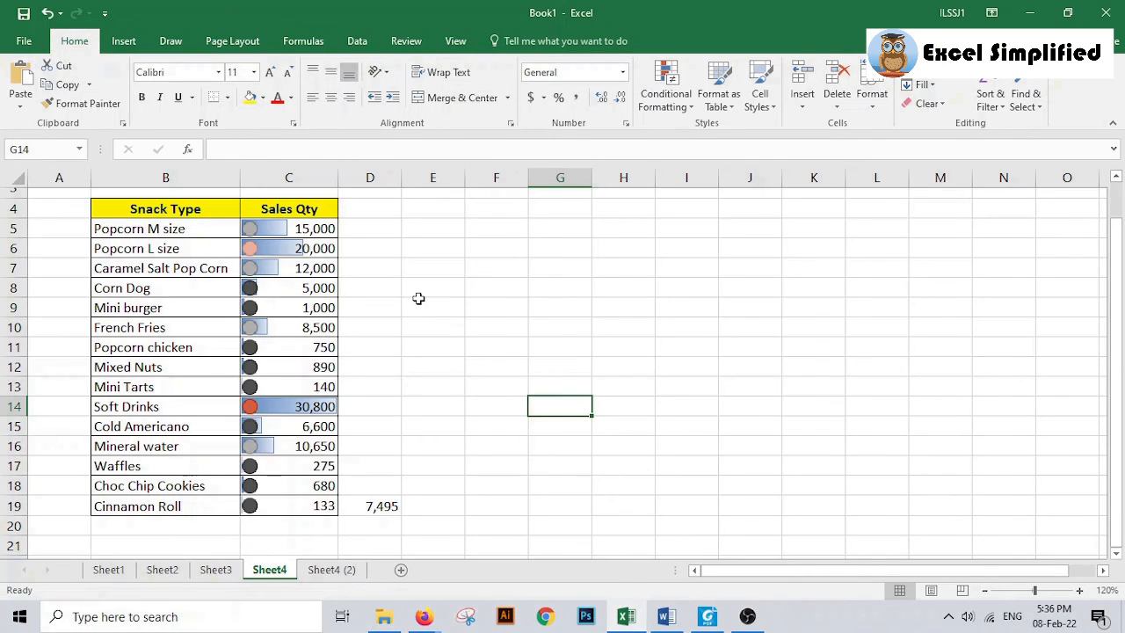
Open the red-to-black circle icon set rule on C5:C19 and examine its icon choices and first threshold value.
{"action": "left_click_drag", "start_coordinate": [323, 228], "coordinate": [323, 504]}
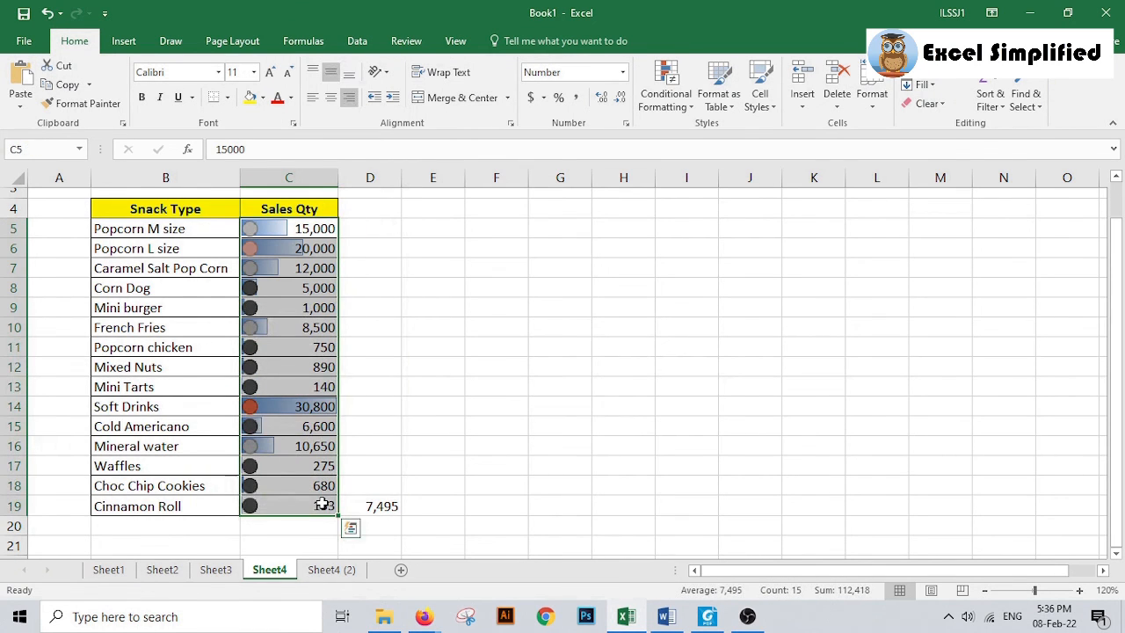
{"action": "left_click", "coordinate": [668, 97]}
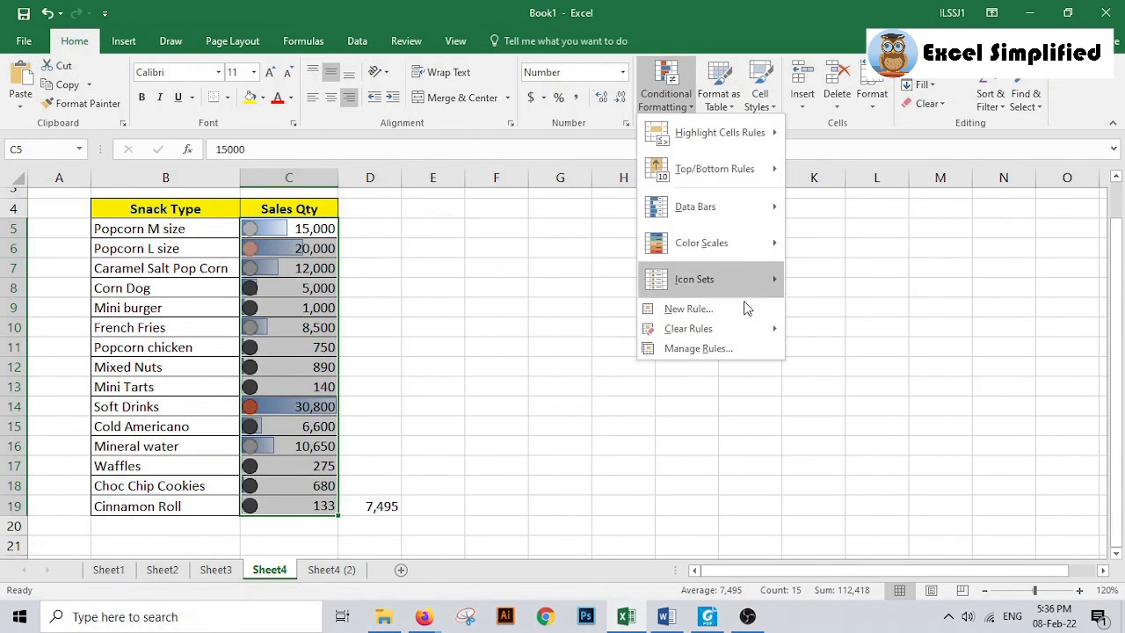
{"action": "left_click", "coordinate": [720, 349]}
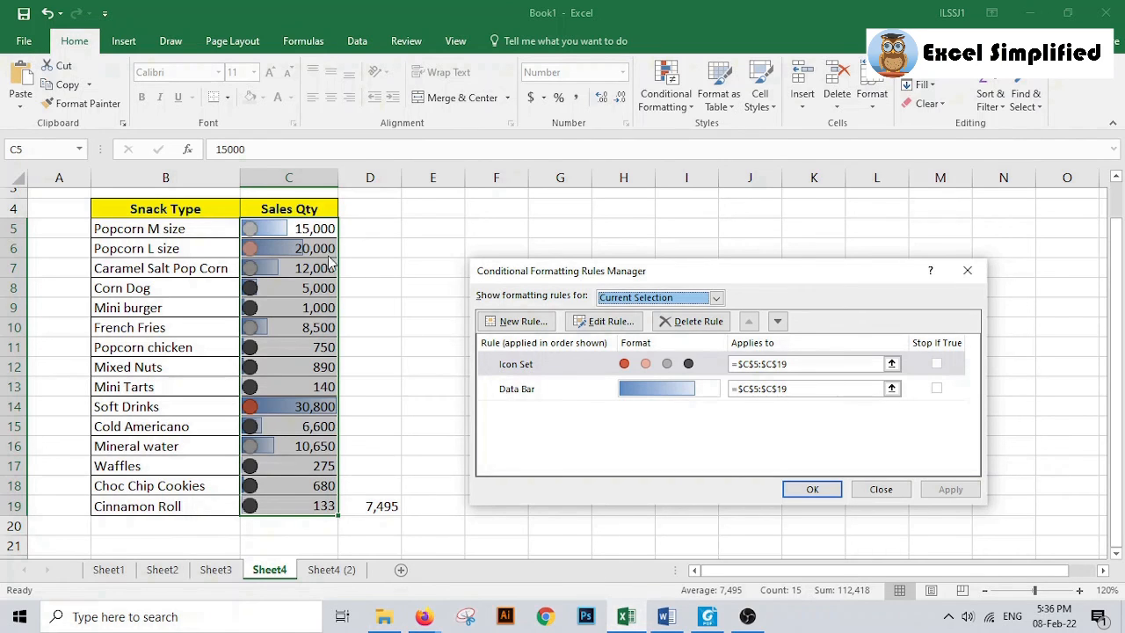
{"action": "double_click", "coordinate": [536, 364]}
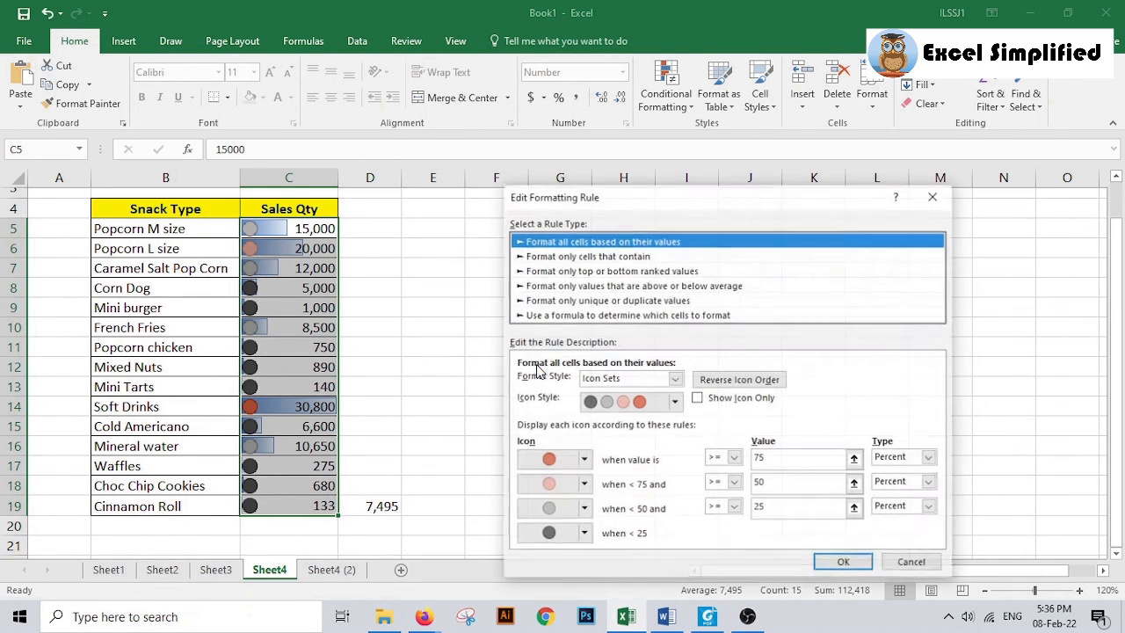
{"action": "left_click", "coordinate": [583, 461]}
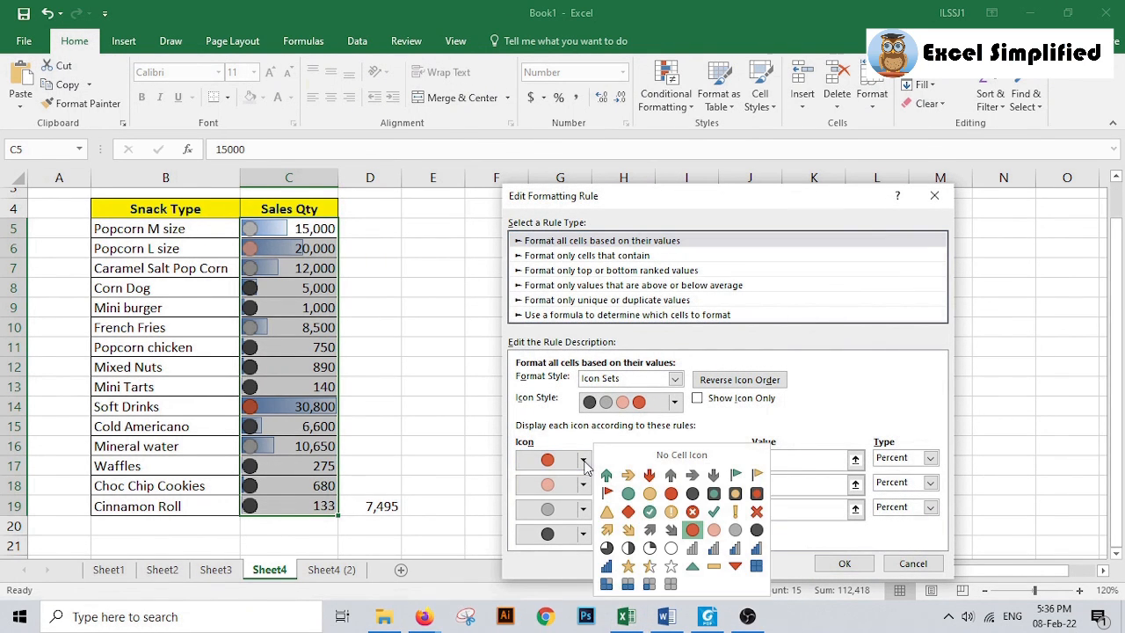
{"action": "left_click", "coordinate": [828, 457]}
{"action": "left_click", "coordinate": [855, 459]}
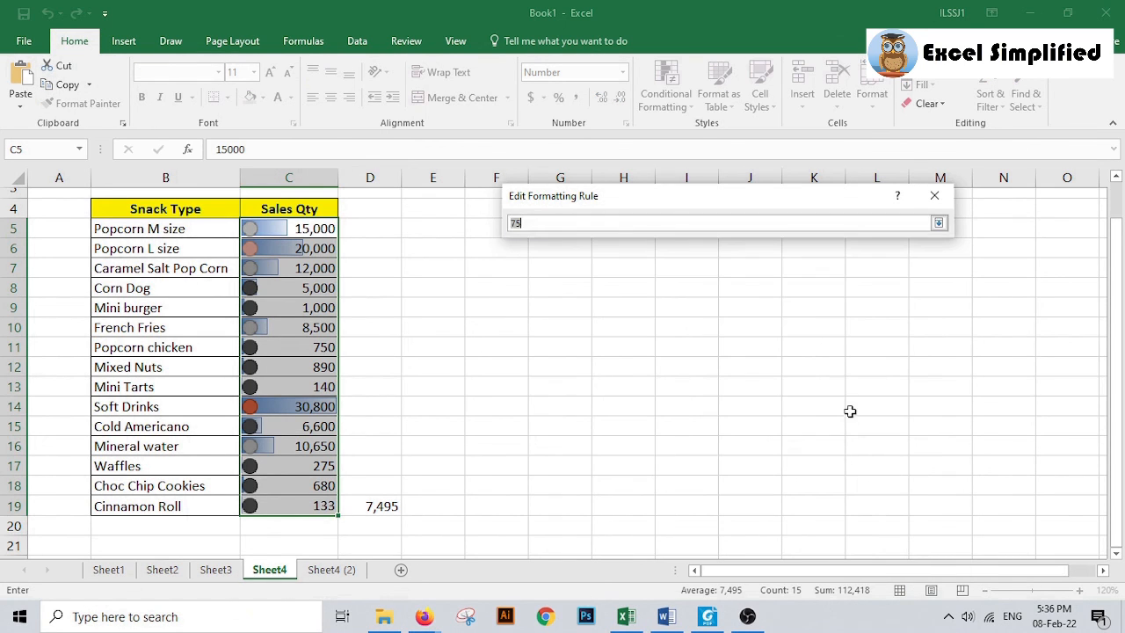
{"action": "left_click", "coordinate": [939, 223]}
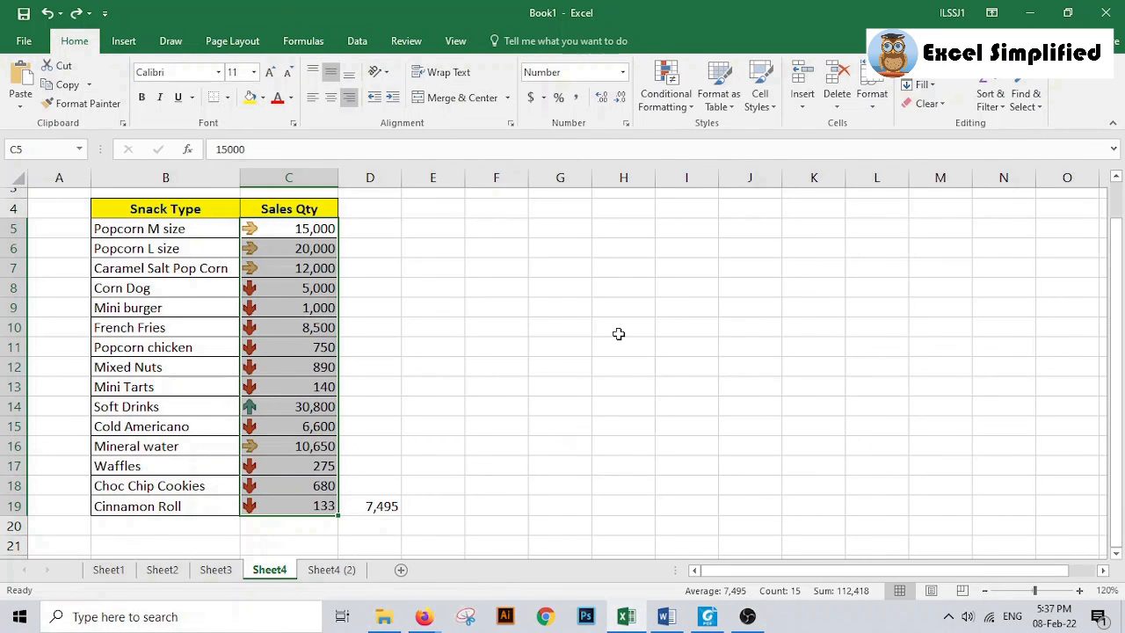
Add blue gradient-fill data bars to the Sales Qty values in C5:C19 alongside the arrow icons.
{"action": "left_click", "coordinate": [668, 103]}
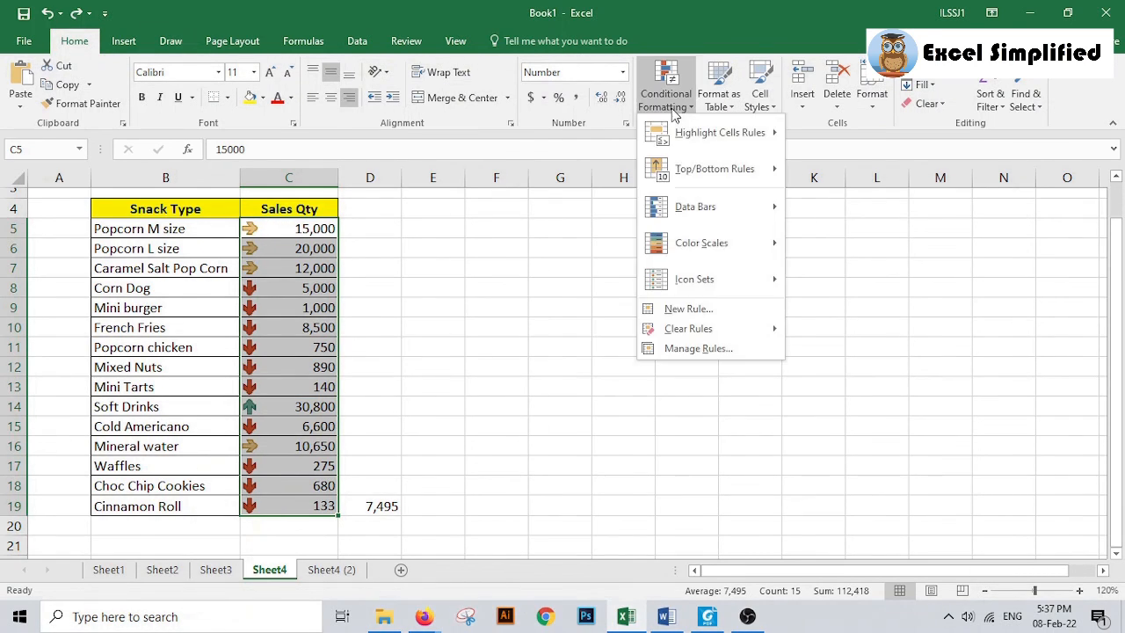
{"action": "mouse_move", "coordinate": [680, 172]}
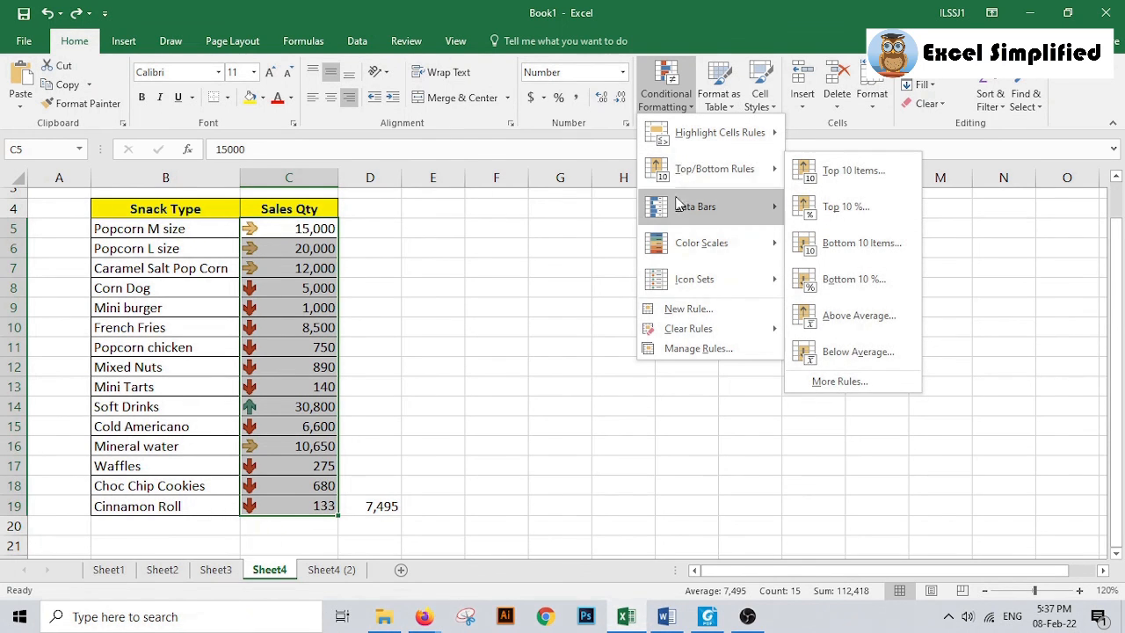
{"action": "mouse_move", "coordinate": [703, 275]}
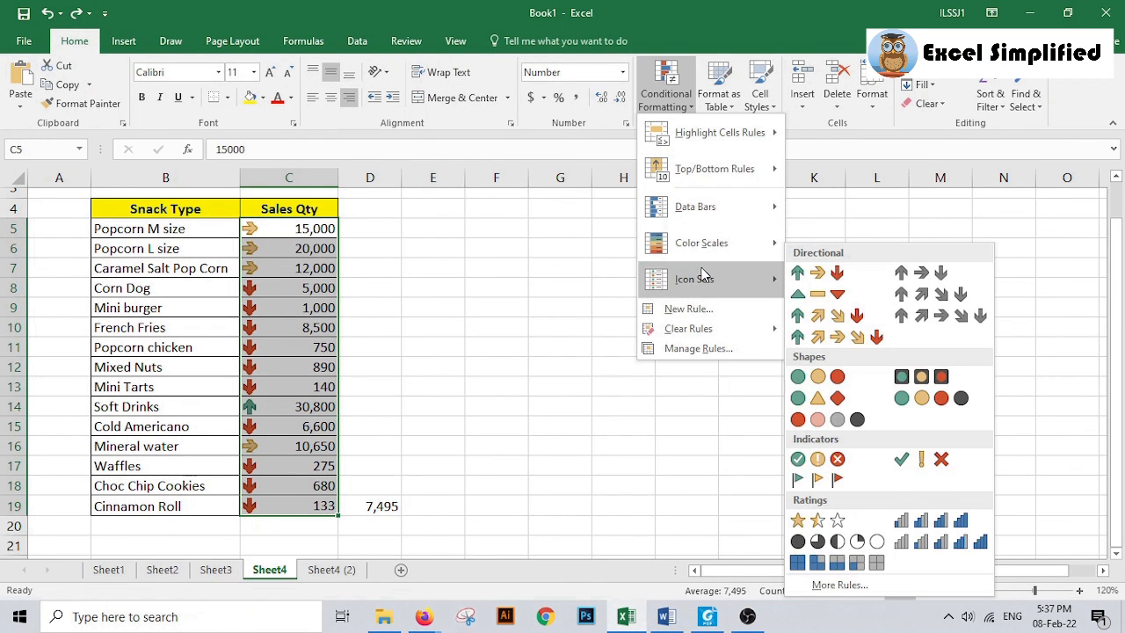
{"action": "mouse_move", "coordinate": [707, 215]}
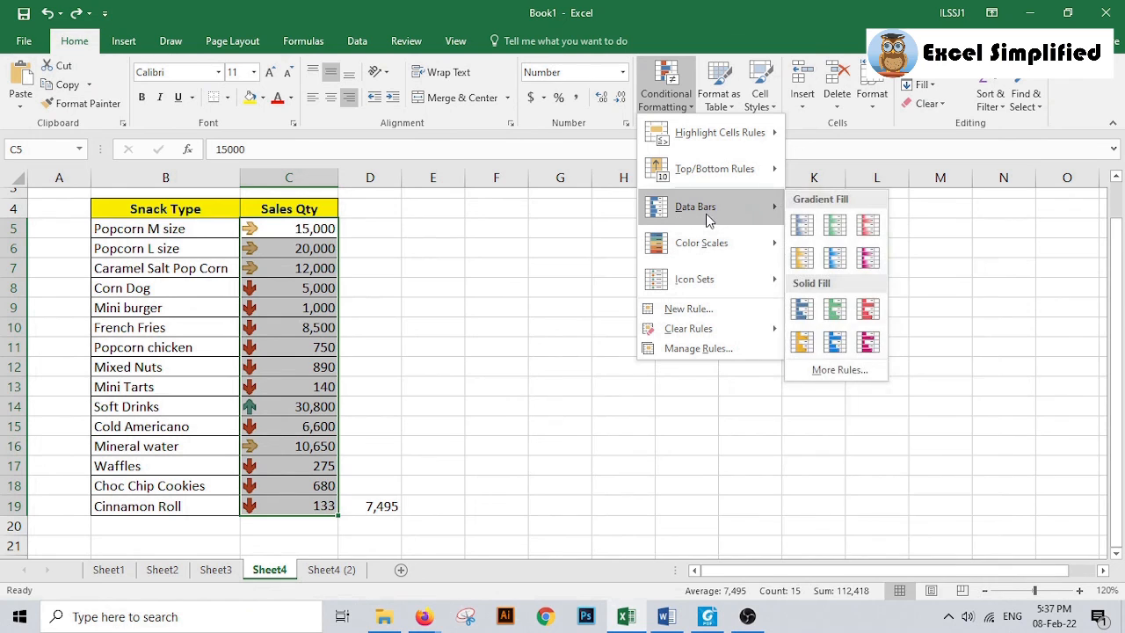
{"action": "left_click", "coordinate": [801, 225]}
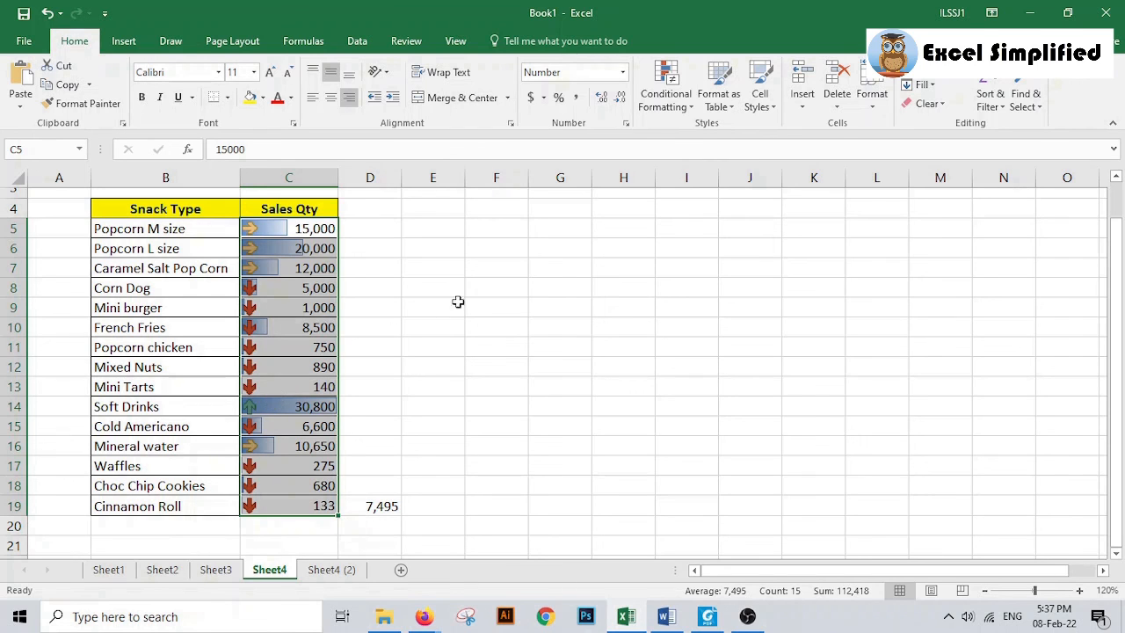
Replace the arrows in C5:C19 with the four-circle red-to-black shapes icon set, keeping the data bars.
{"action": "left_click", "coordinate": [673, 106]}
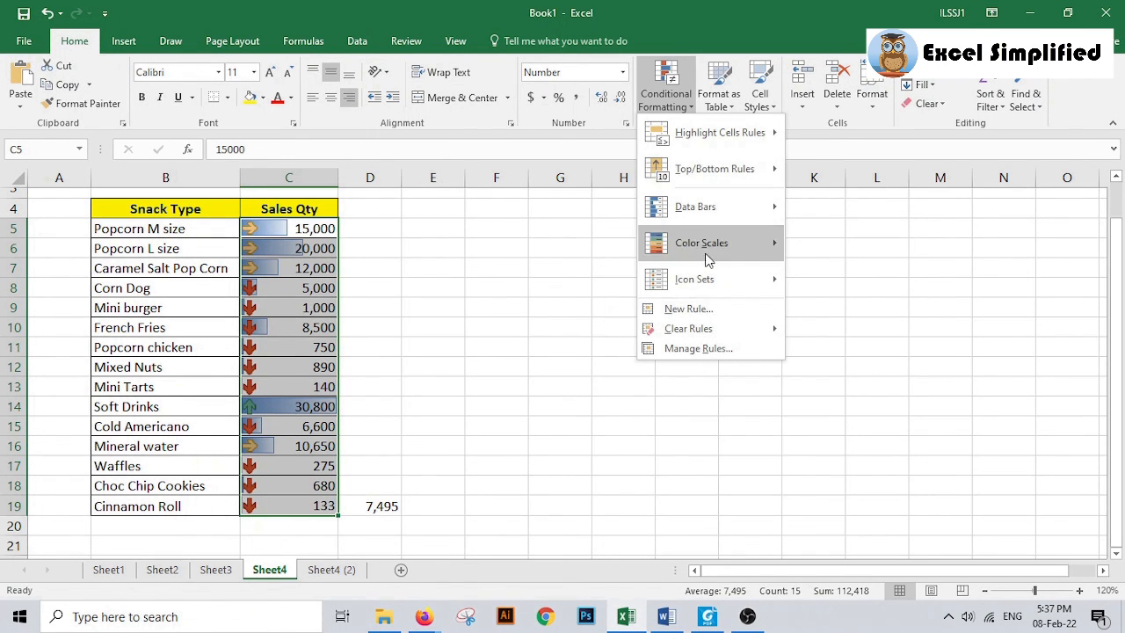
{"action": "mouse_move", "coordinate": [709, 283]}
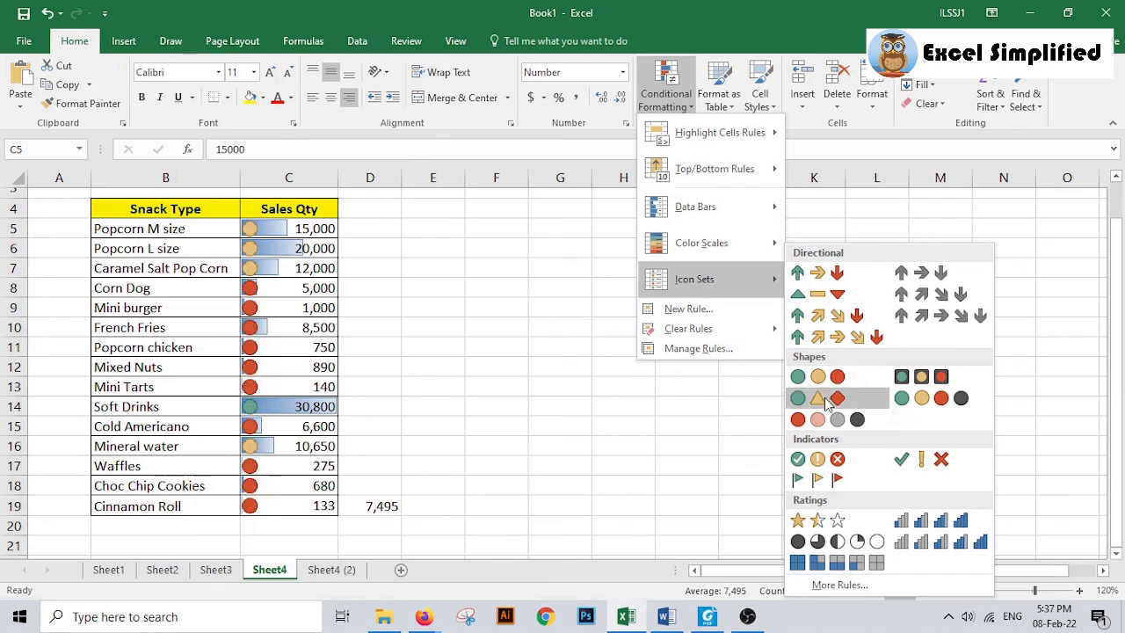
{"action": "left_click", "coordinate": [826, 423]}
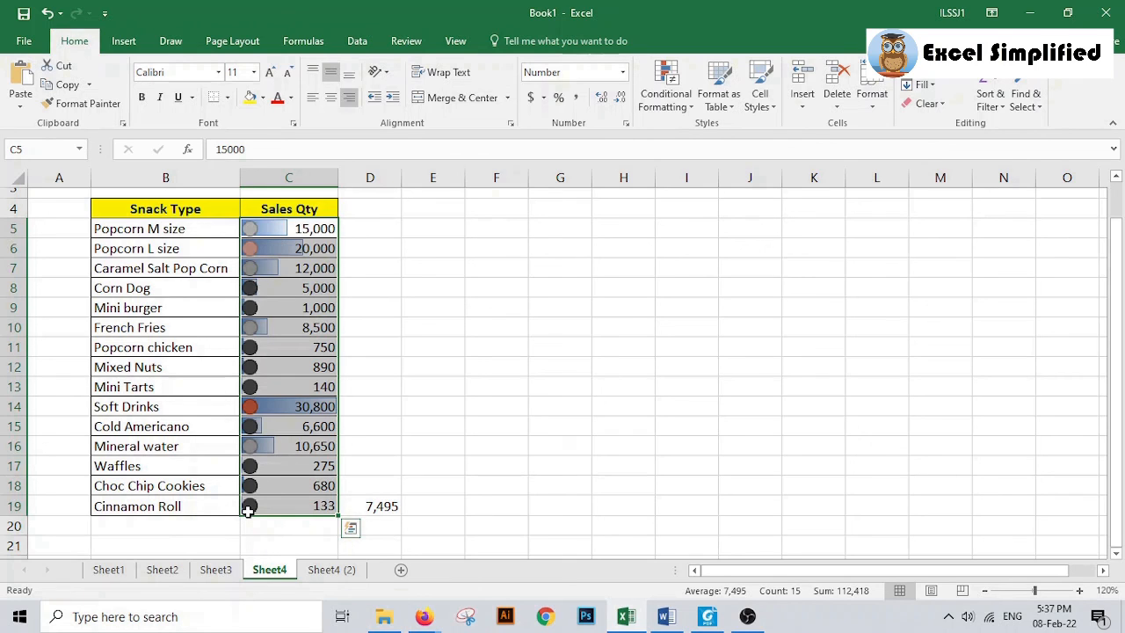
{"action": "left_click", "coordinate": [623, 364]}
Save the workbook and stop the screen recording in OBS.
{"action": "left_click", "coordinate": [23, 20]}
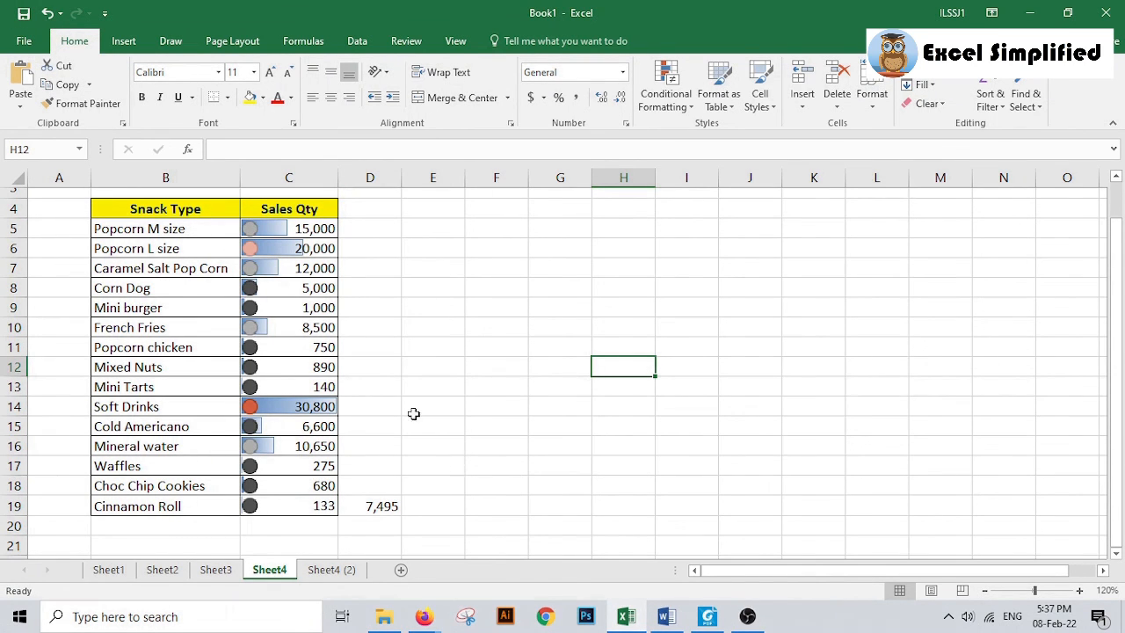
{"action": "left_click", "coordinate": [747, 616]}
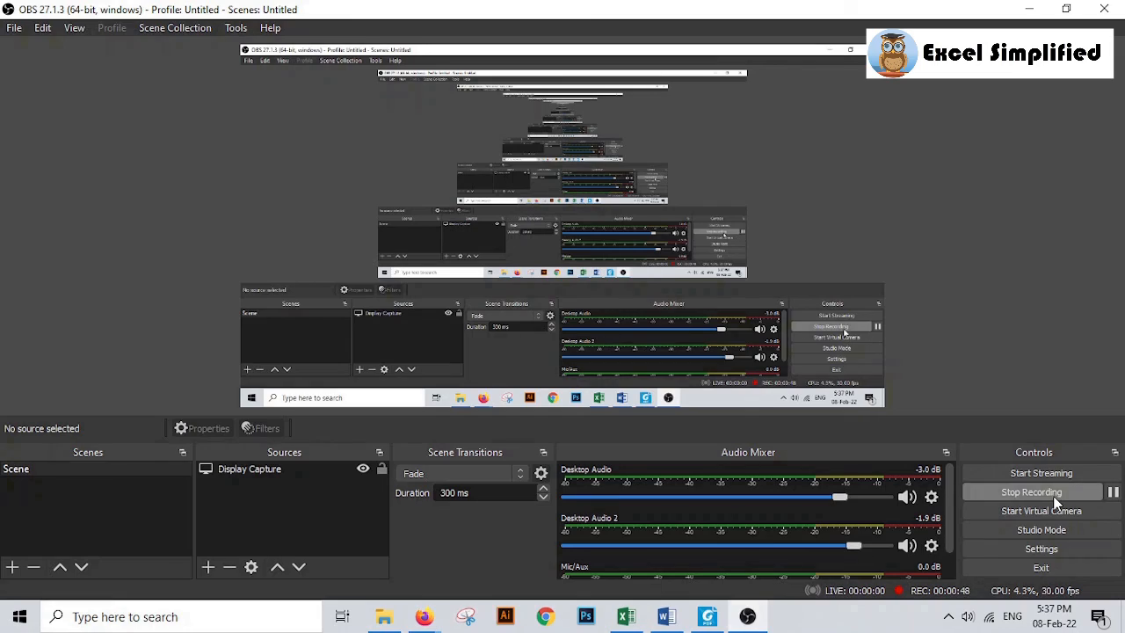
{"action": "left_click", "coordinate": [1057, 497]}
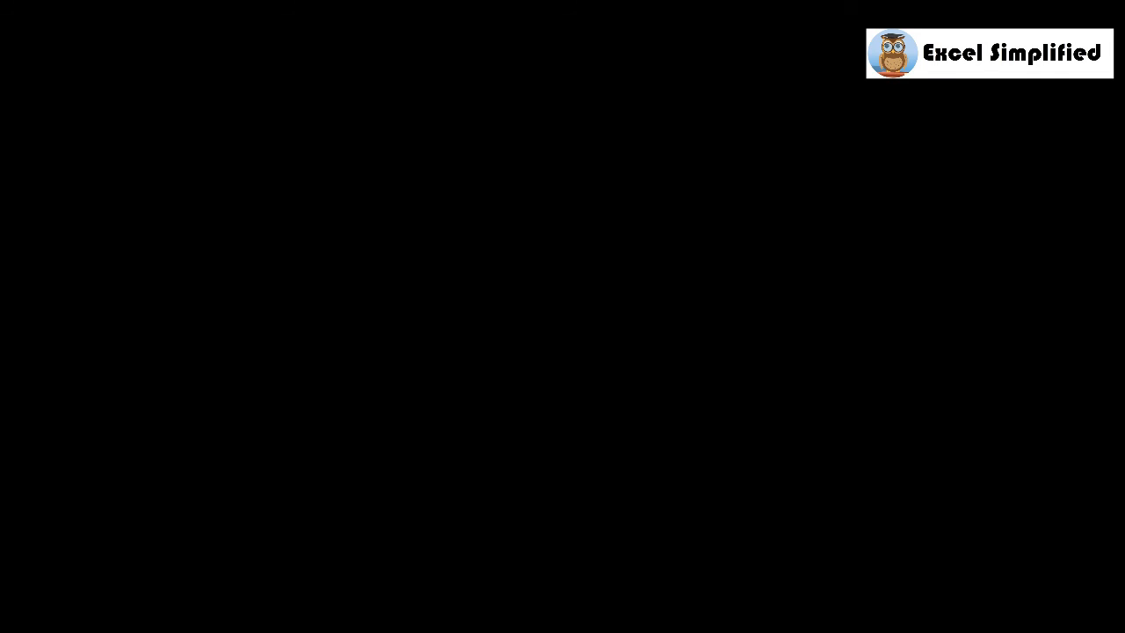